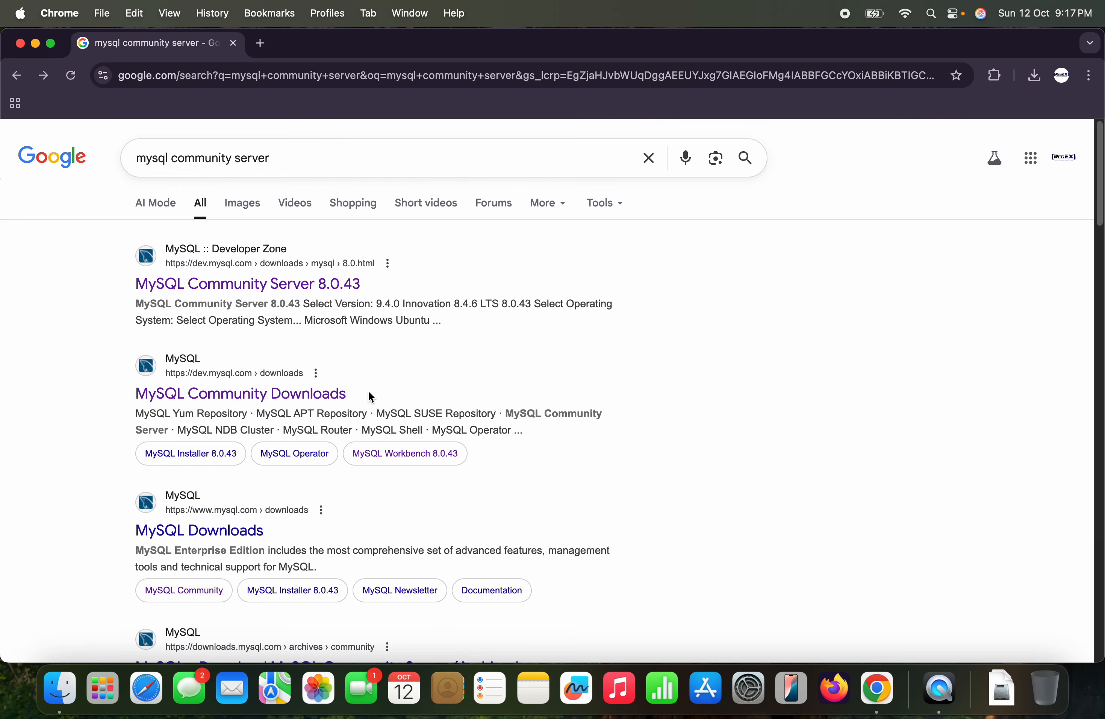
Open the MySQL Community Server download page from the search results and select version 9.4.0 Innovation.
click(300, 293)
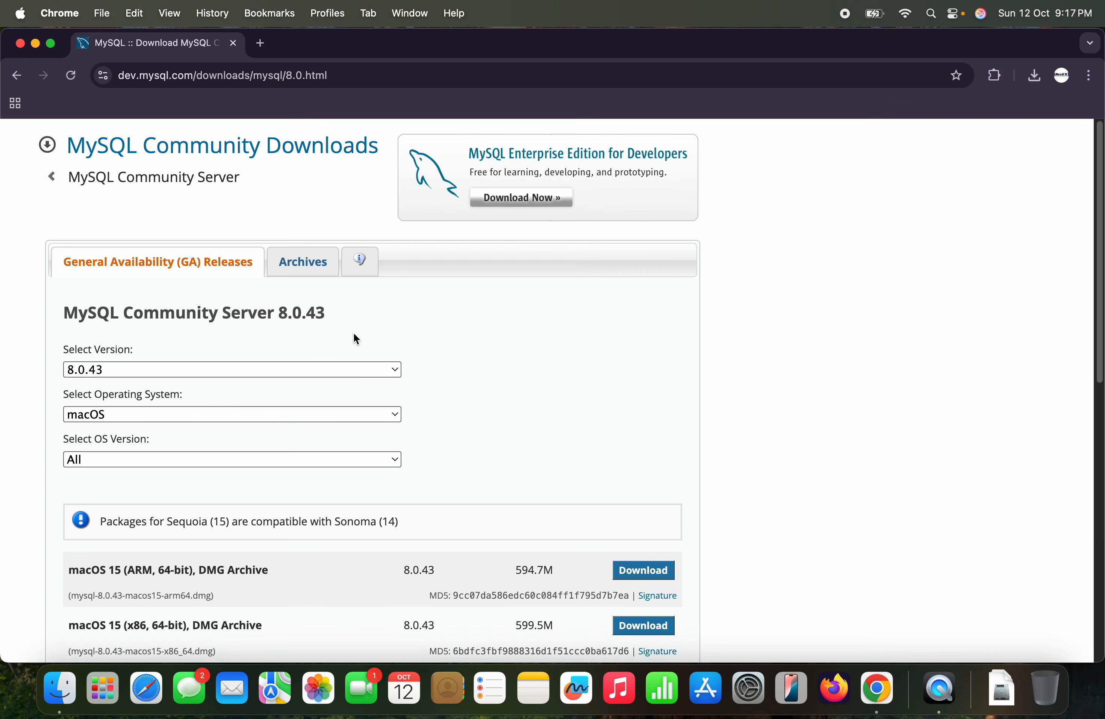
scroll(400, 338, down, 1)
click(390, 341)
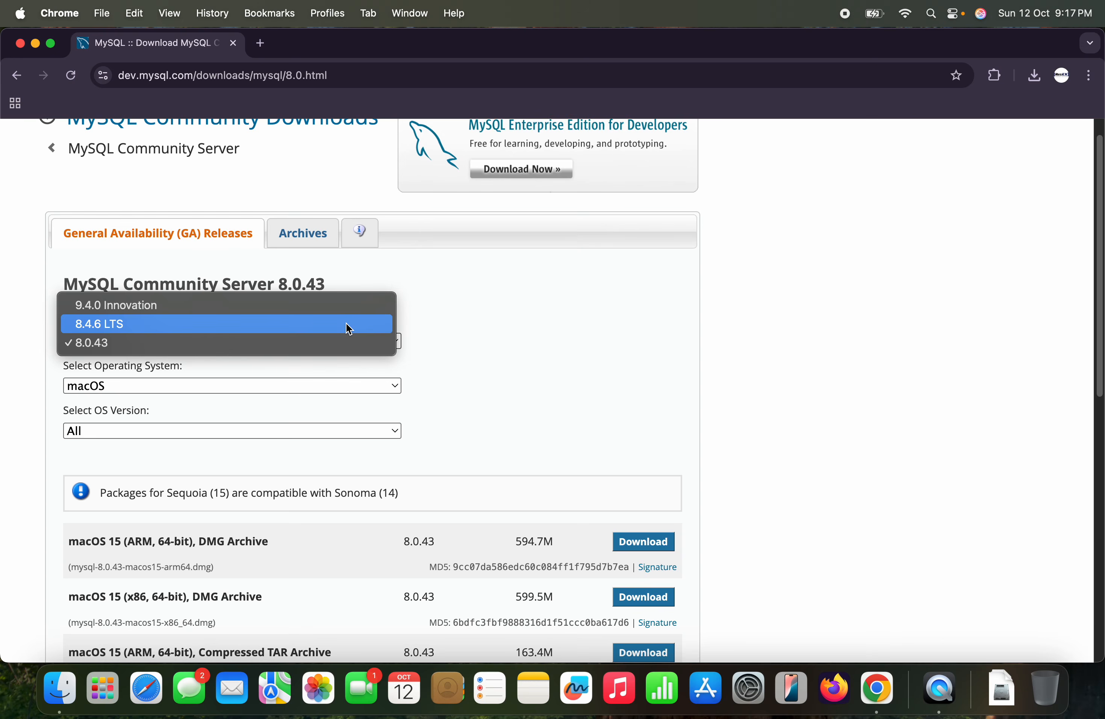
click(343, 307)
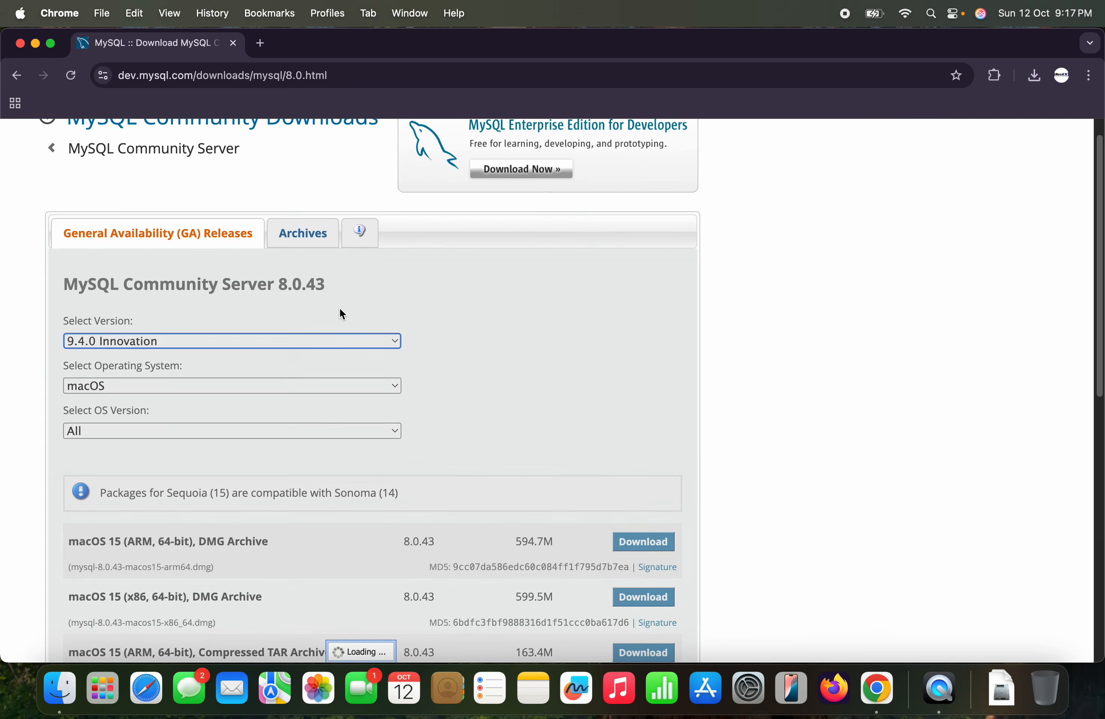
Compare the macOS 15 ARM and x86 64-bit DMG archive entries in the package list.
scroll(313, 368, down, 5)
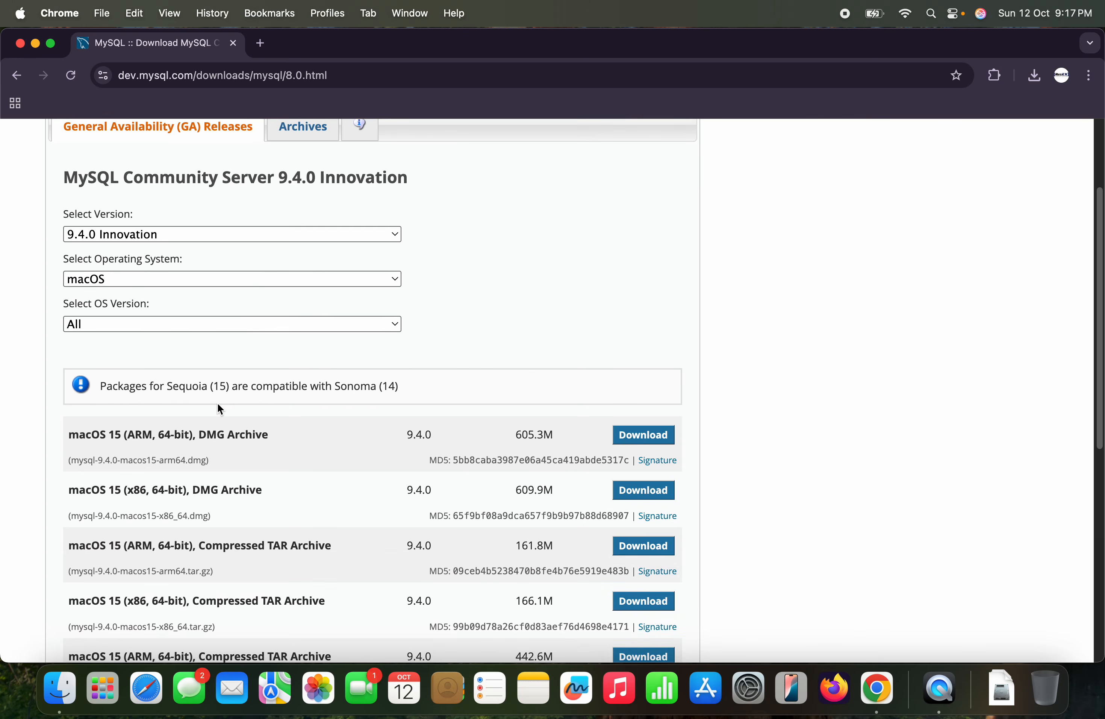
scroll(204, 389, down, 1)
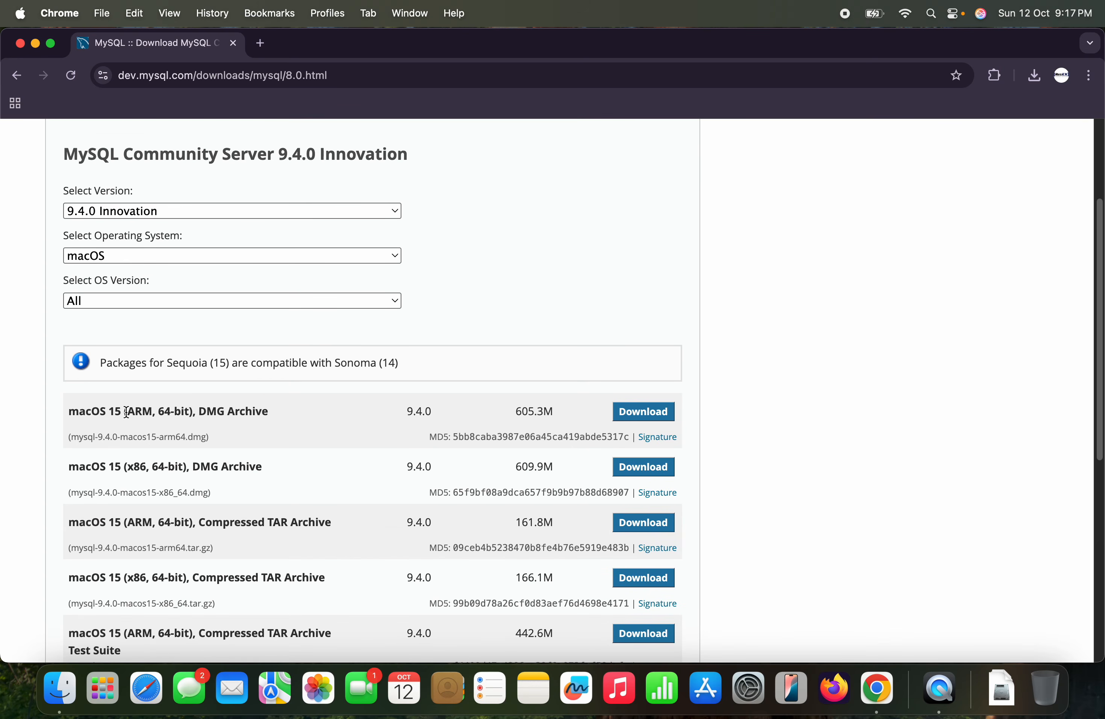
drag(127, 412, 175, 412)
drag(130, 466, 175, 472)
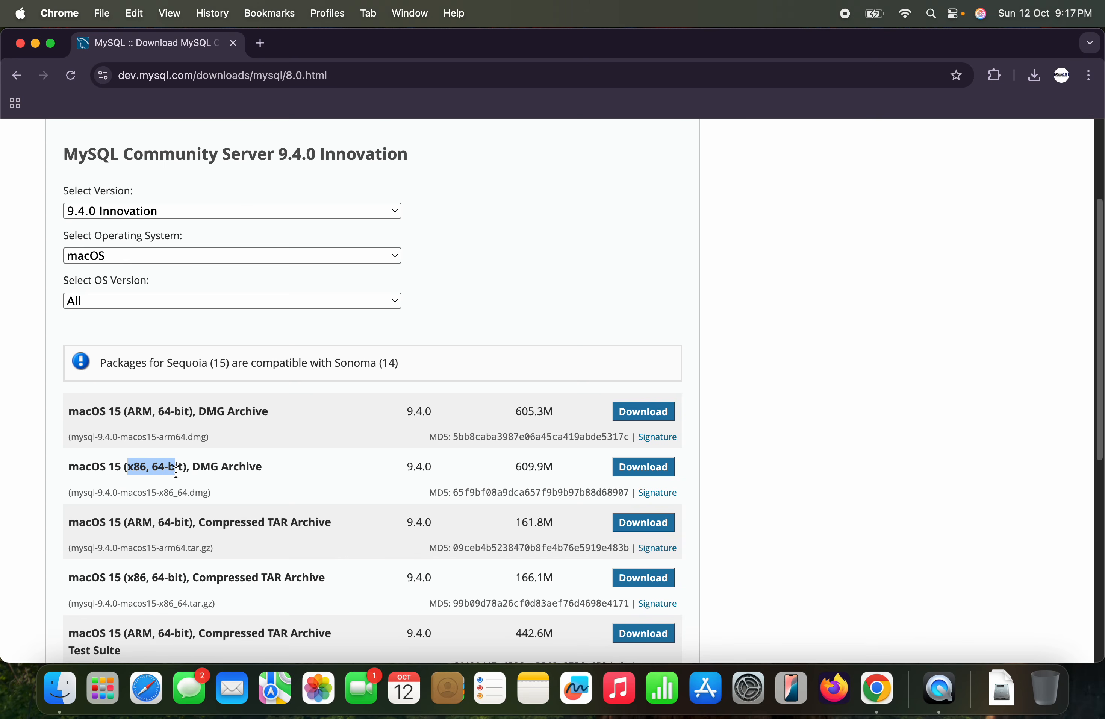
click(198, 459)
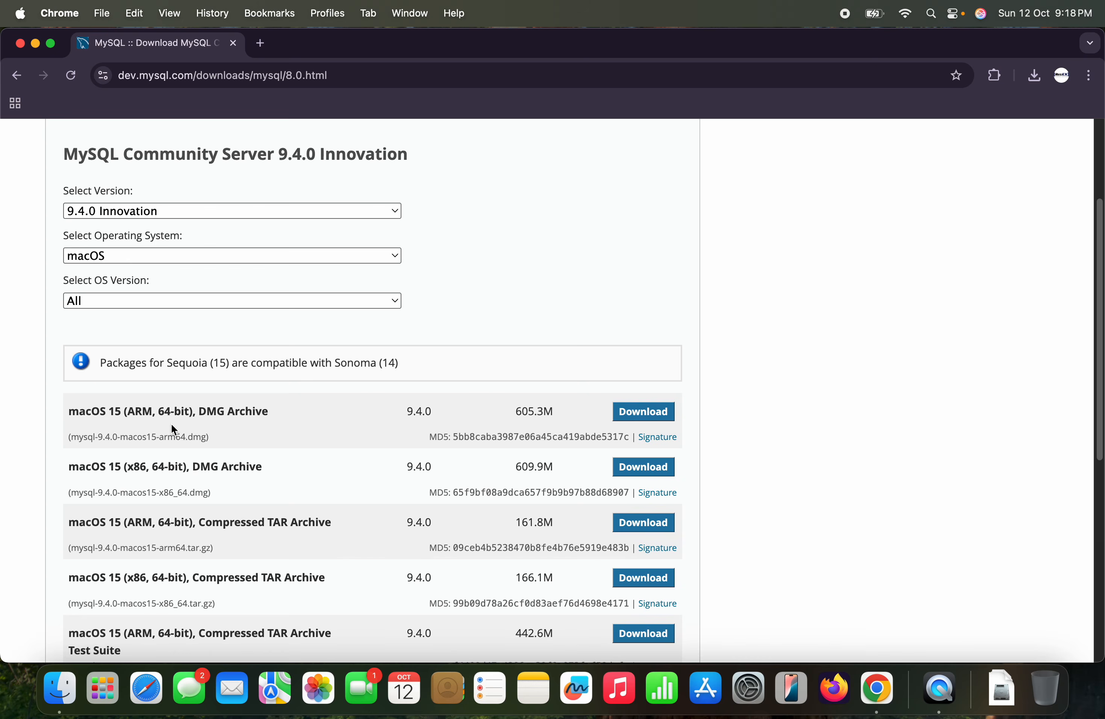
drag(136, 419, 220, 416)
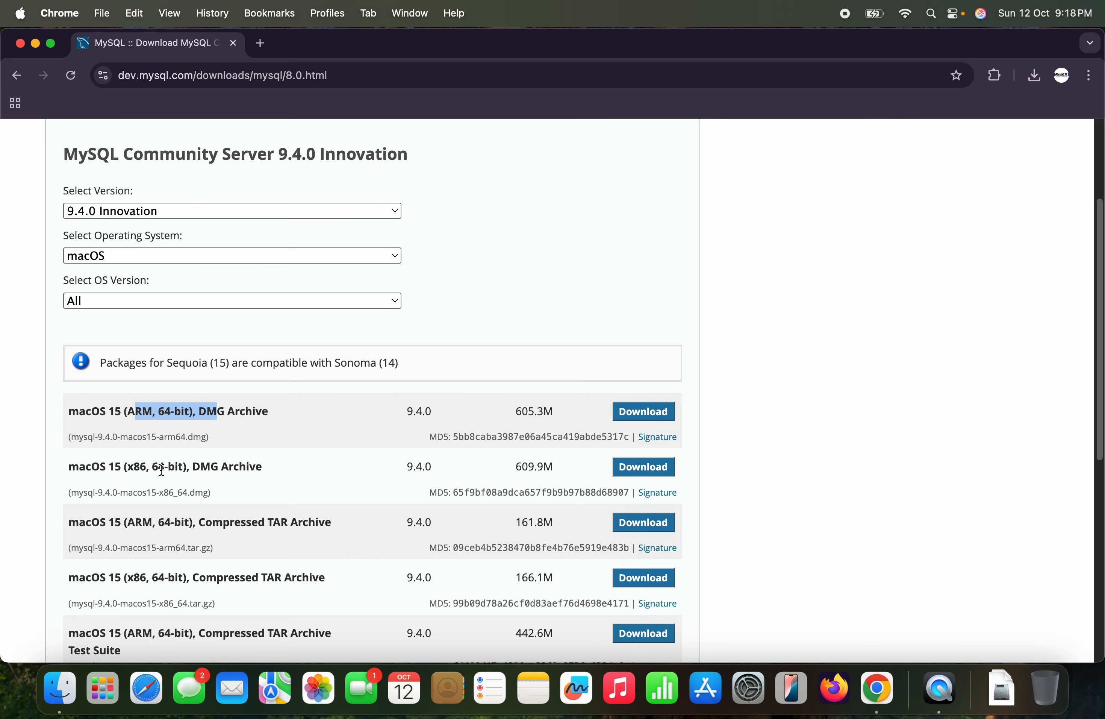
drag(129, 467, 193, 473)
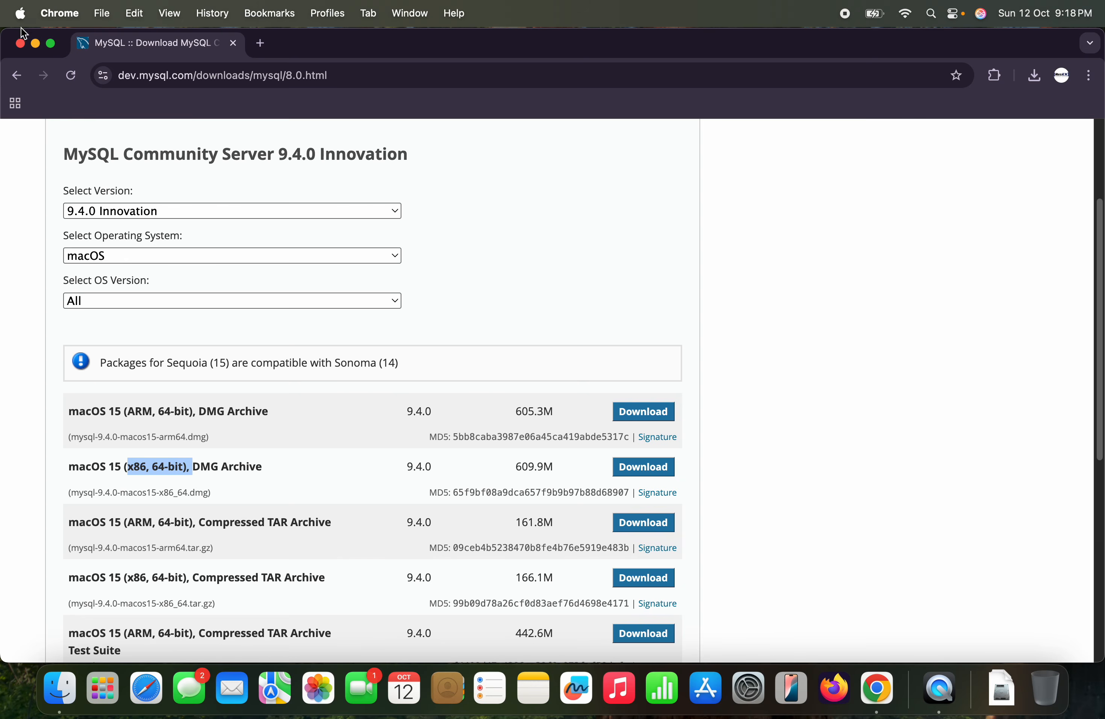
Check the Mac's chip type in About This Mac and close the window.
click(21, 13)
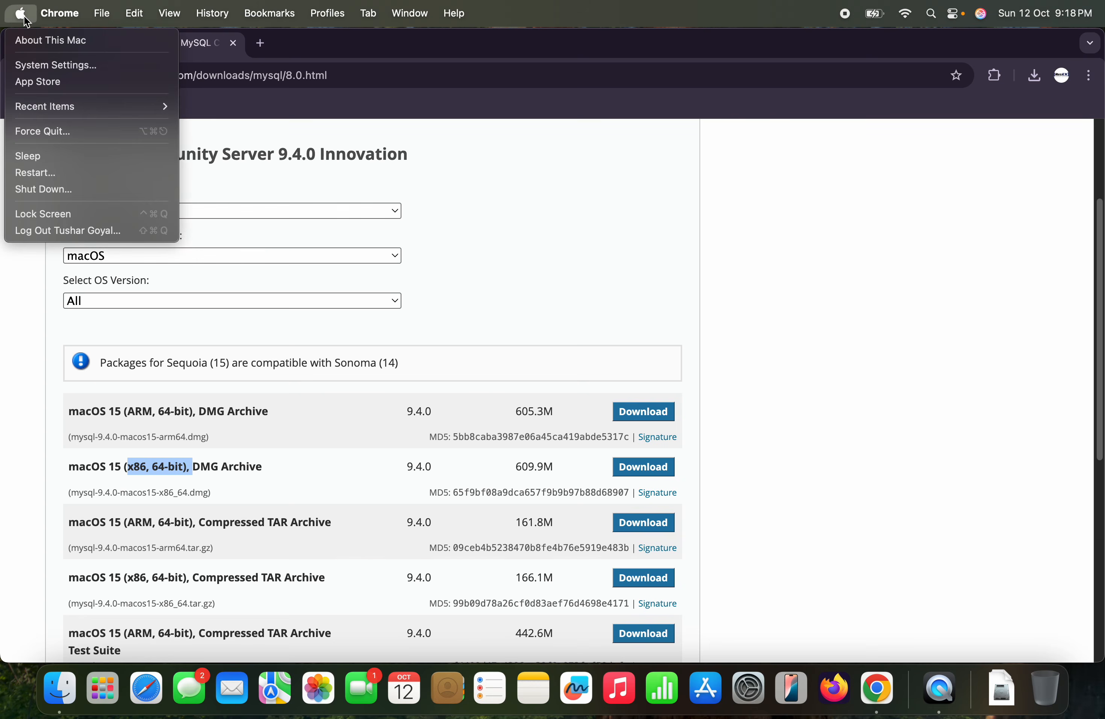
click(52, 41)
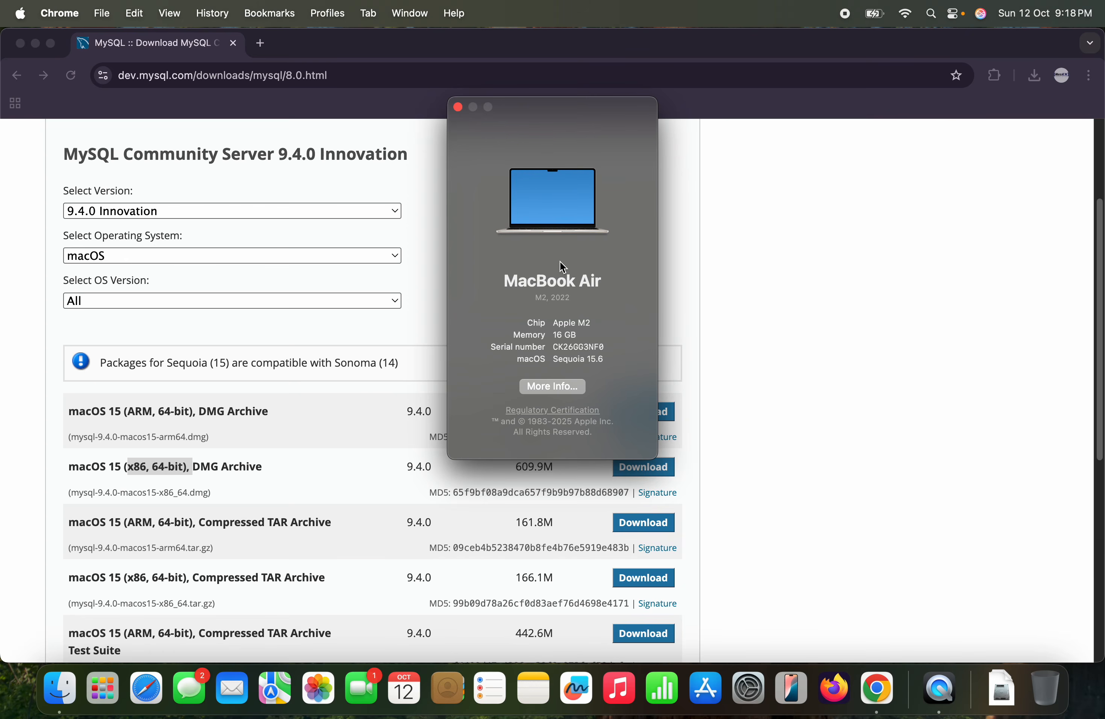
click(458, 107)
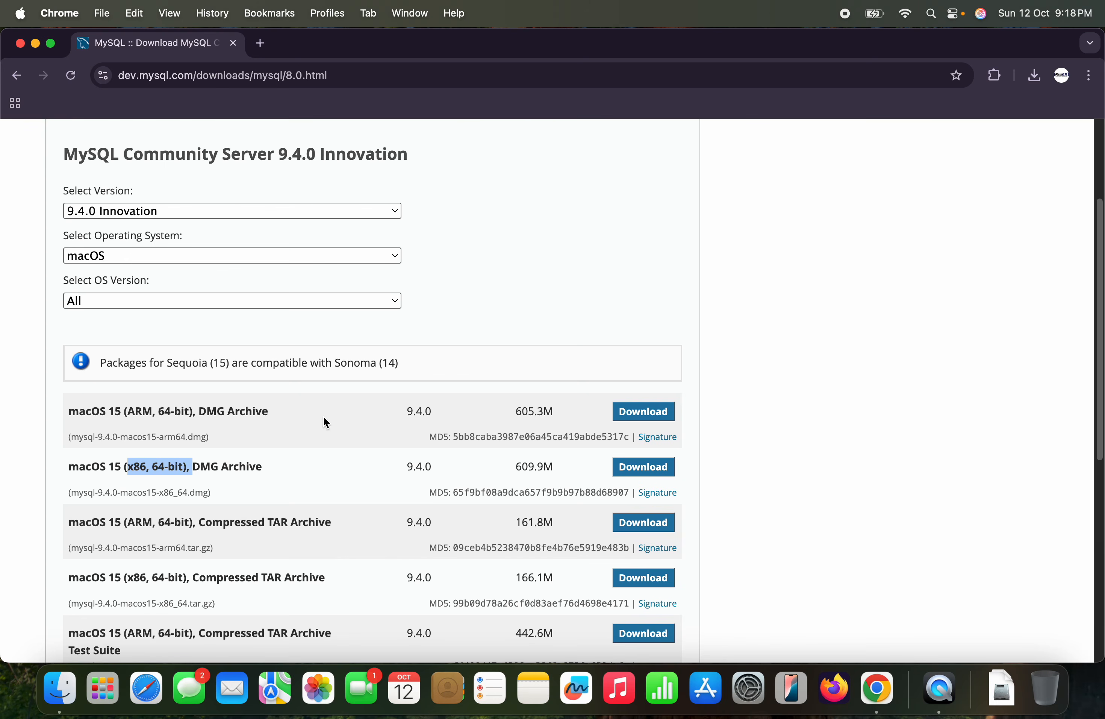
Download the macOS 15 (ARM, 64-bit) DMG Archive without signing in and open the Downloads folder in Finder.
click(670, 416)
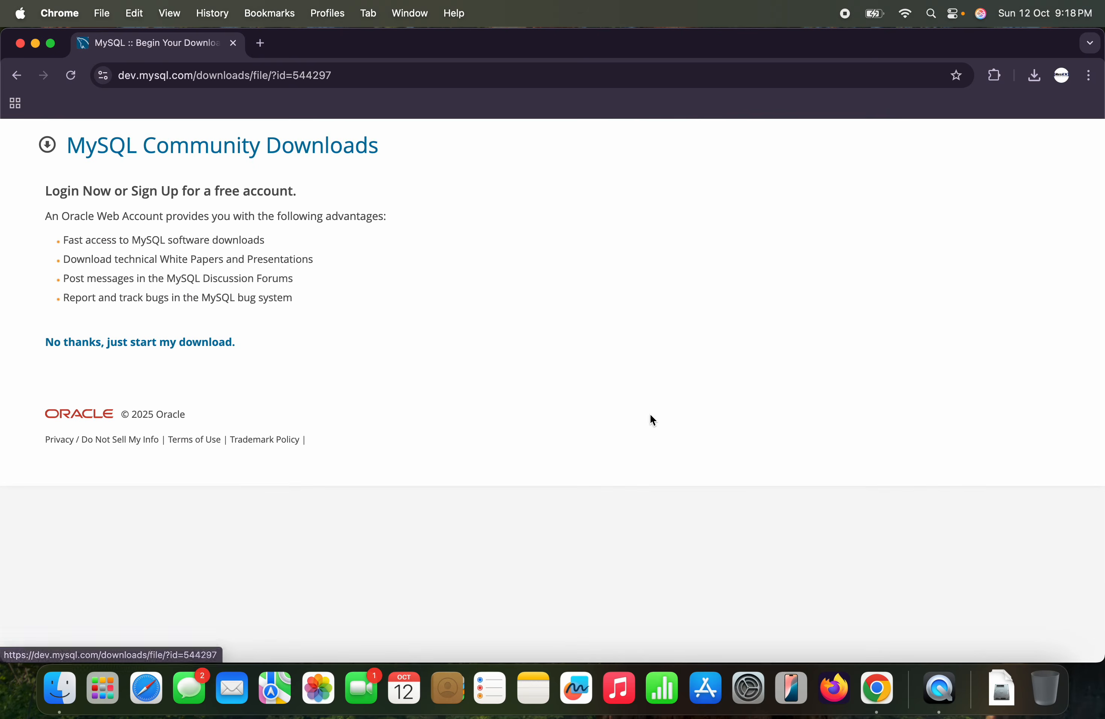
click(182, 344)
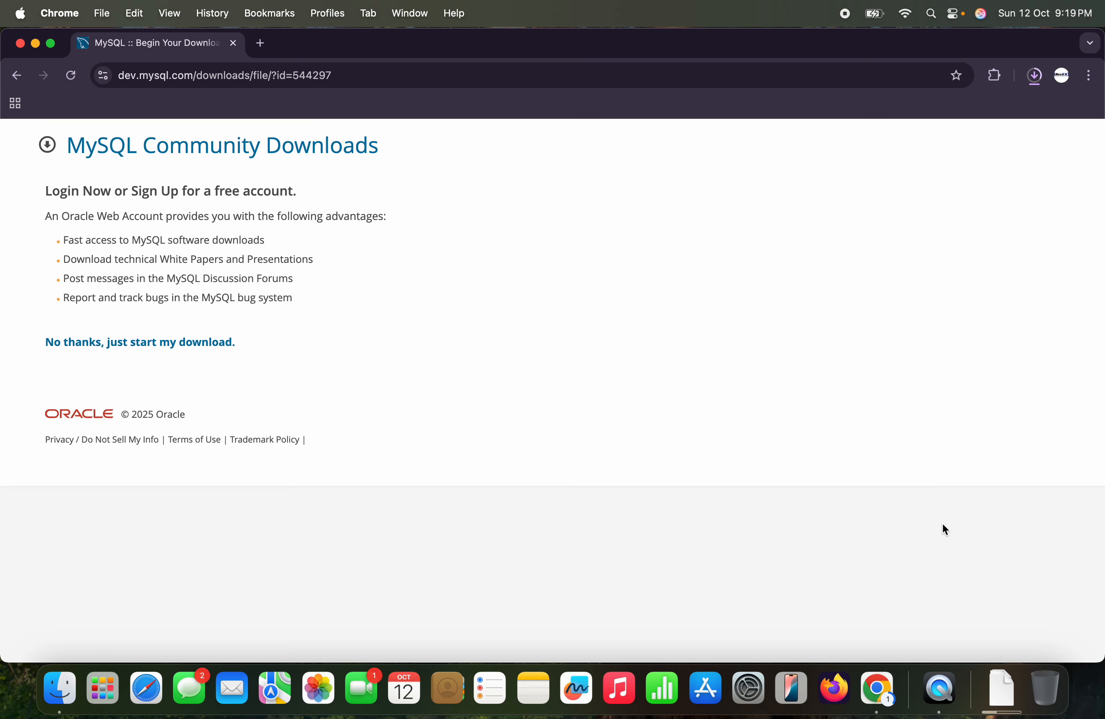
click(1012, 689)
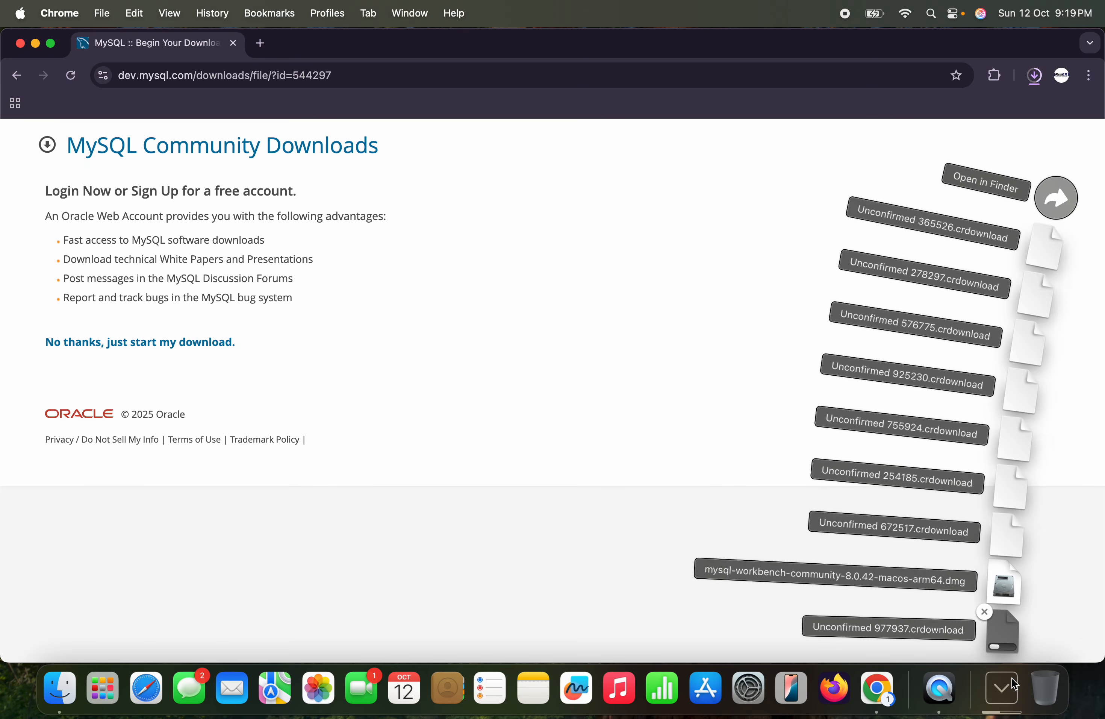
click(1051, 193)
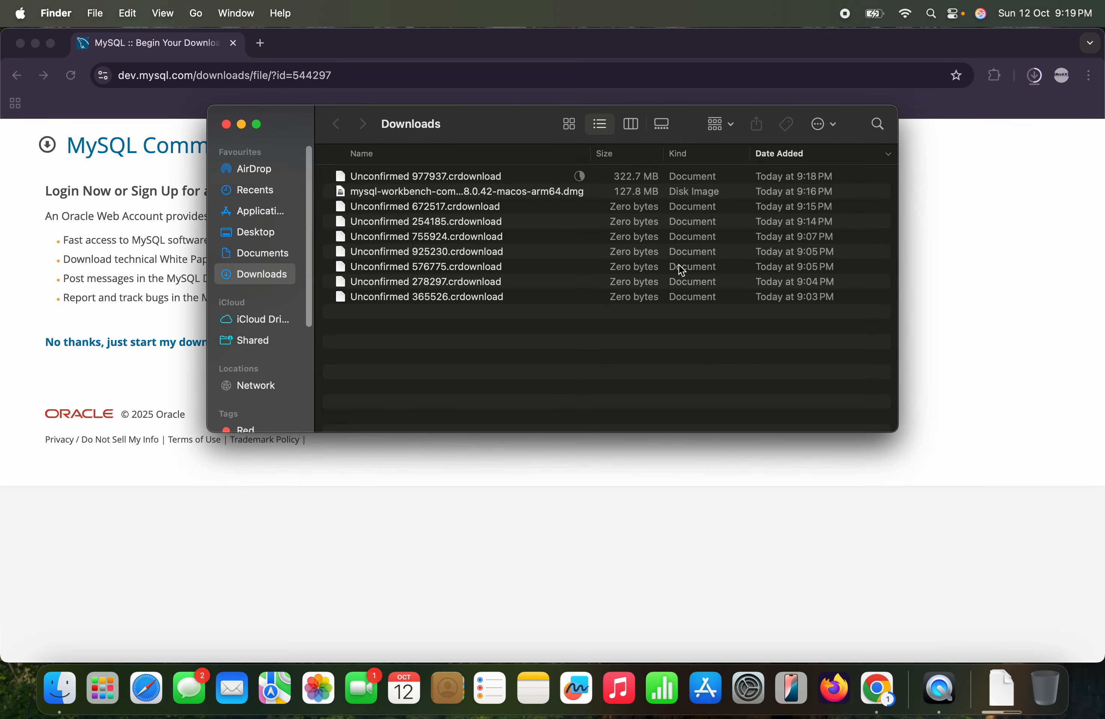
Move all the zero-byte Unconfirmed .crdownload files in Downloads to the Bin.
click(521, 192)
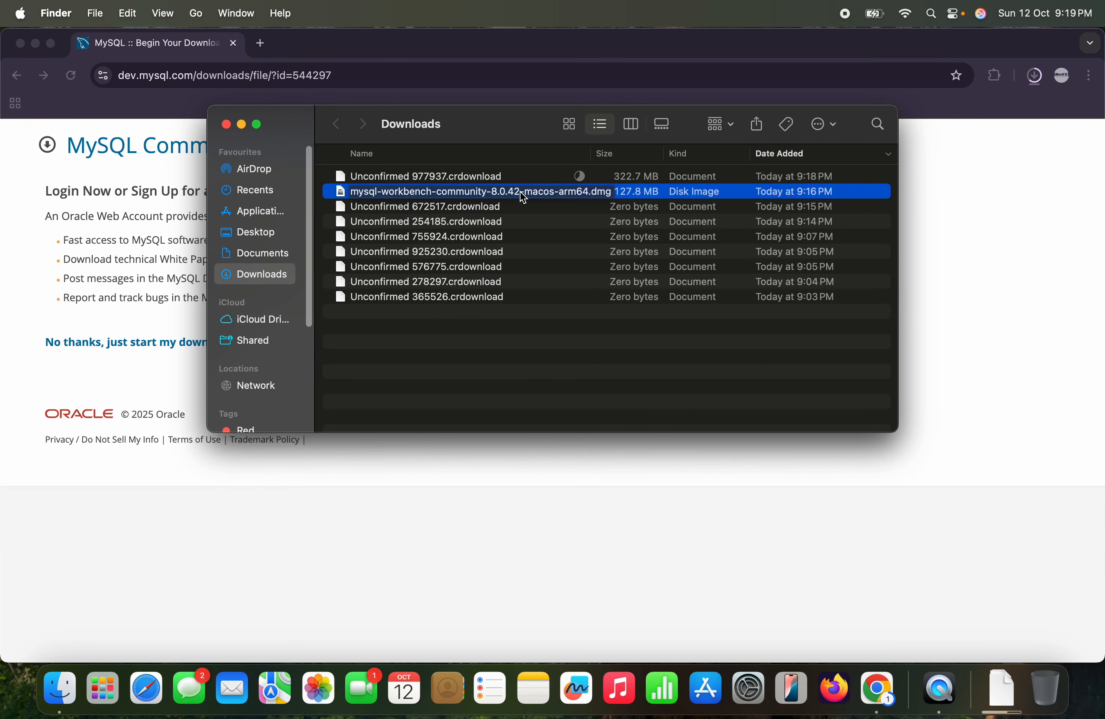
click(522, 320)
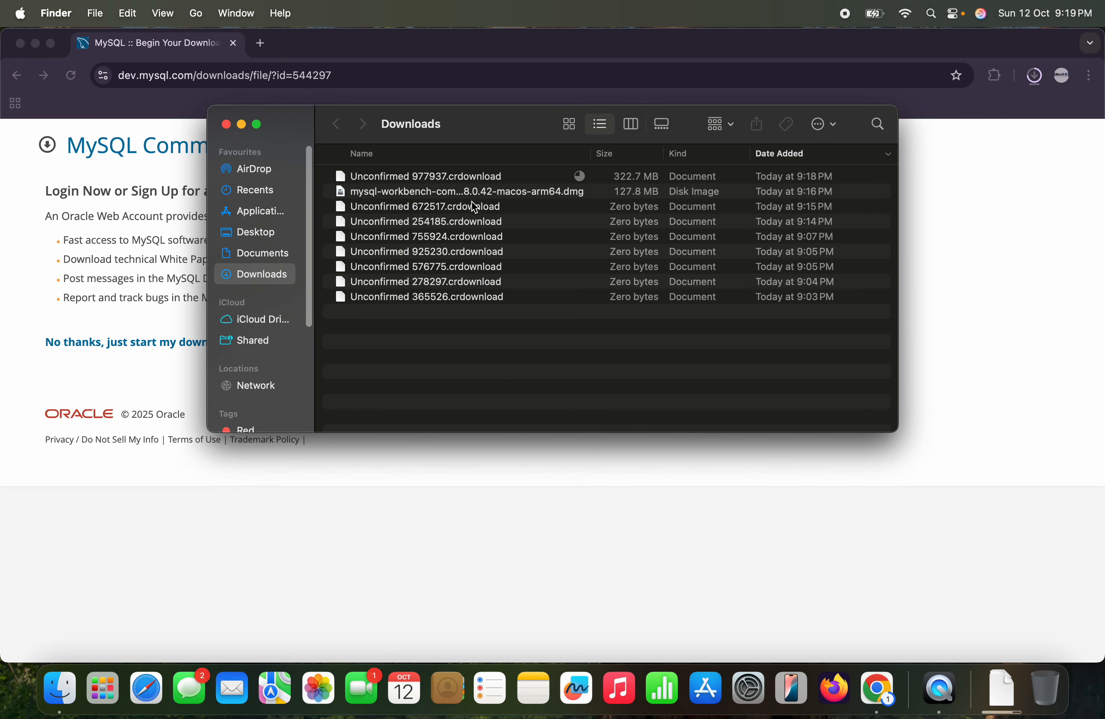
drag(492, 306, 550, 179)
click(511, 332)
drag(514, 338, 554, 210)
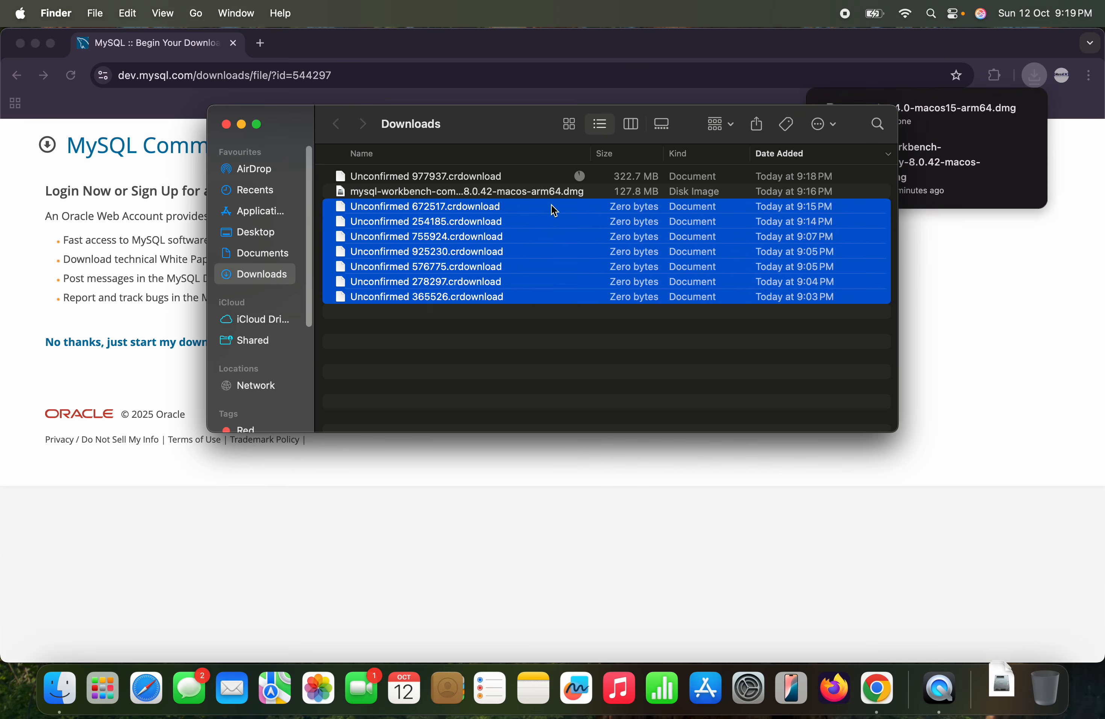
key(super+BackSpace)
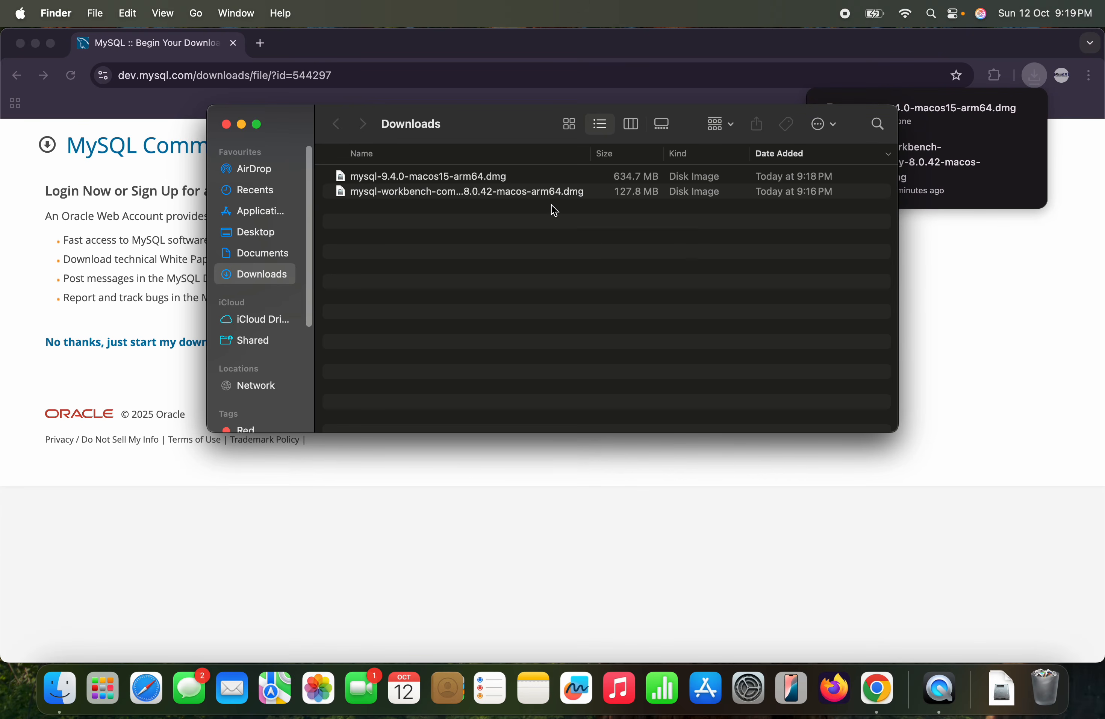
Open mysql-9.4.0-macos15-arm64.dmg, launch the .pkg installer inside it and allow its compatibility check to run.
click(460, 182)
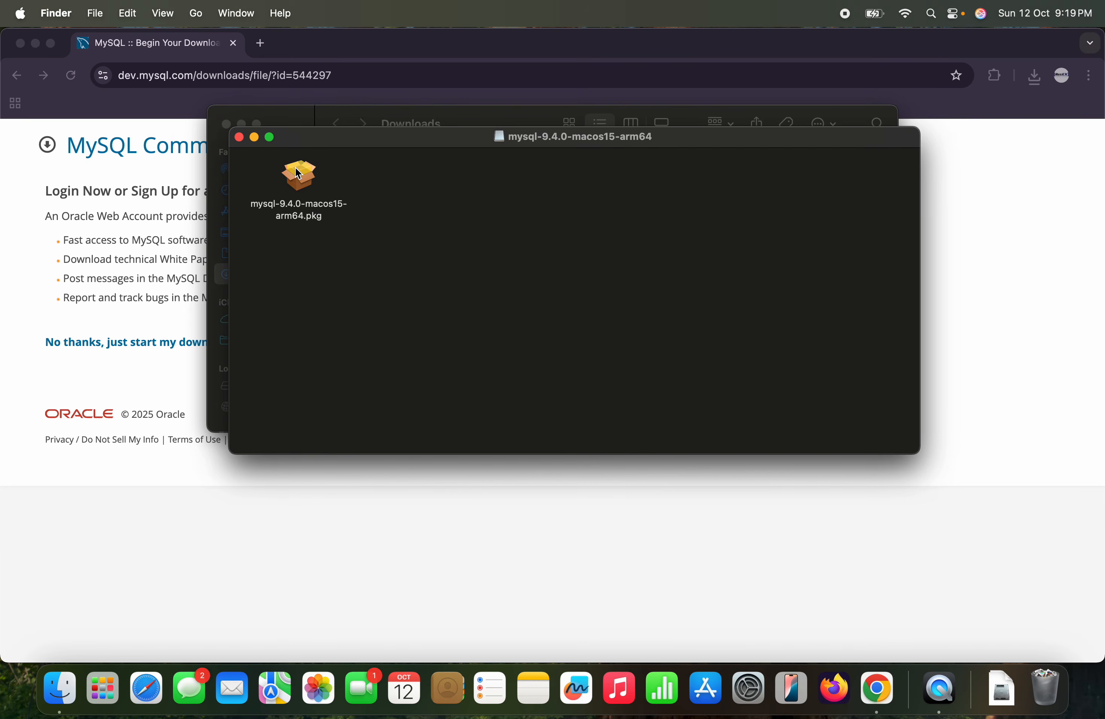
click(299, 174)
double_click(299, 173)
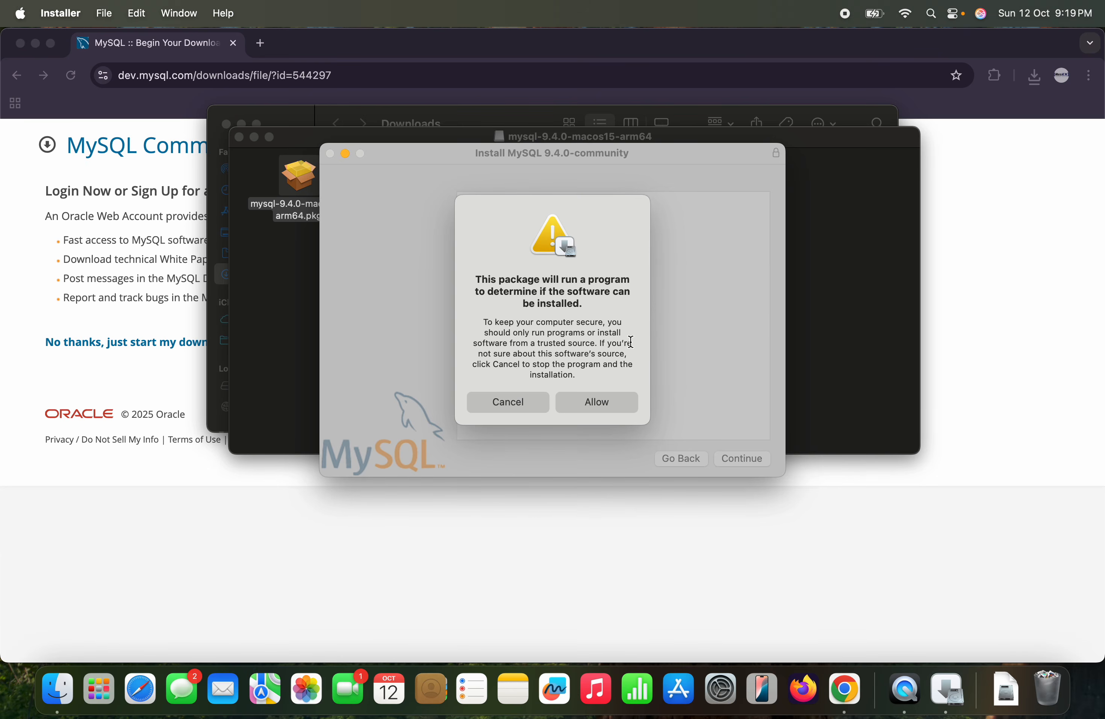
click(599, 402)
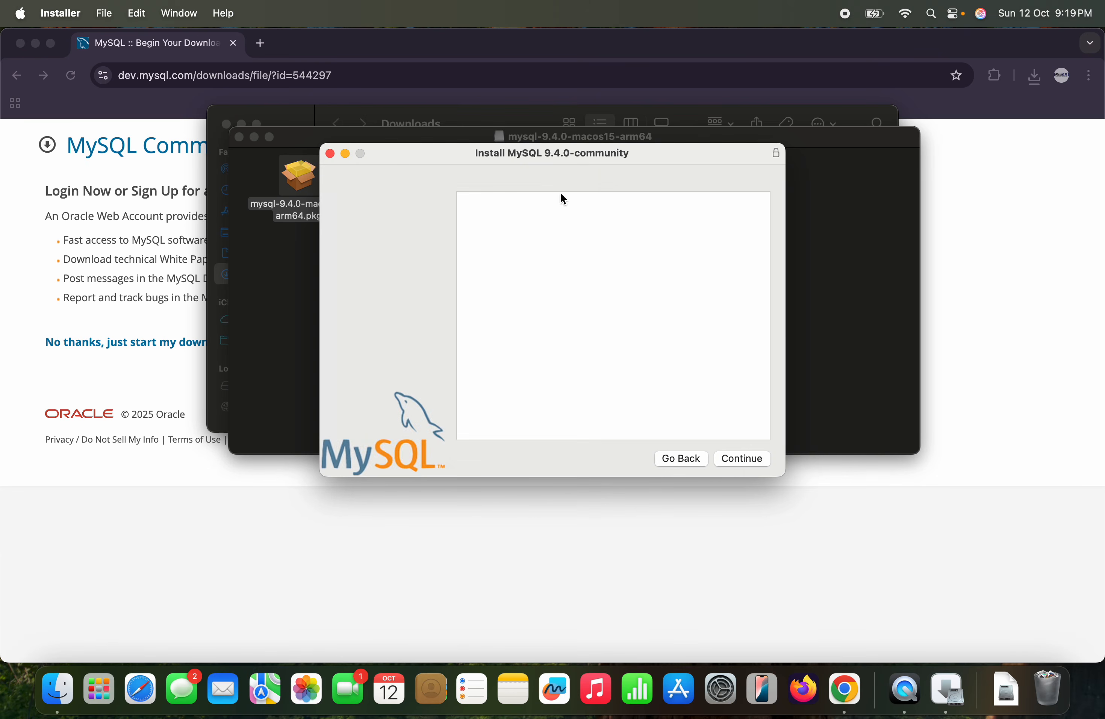
Accept the licence agreement and run the standard installation for all users, authorising it with the Mac account password.
click(738, 463)
click(740, 460)
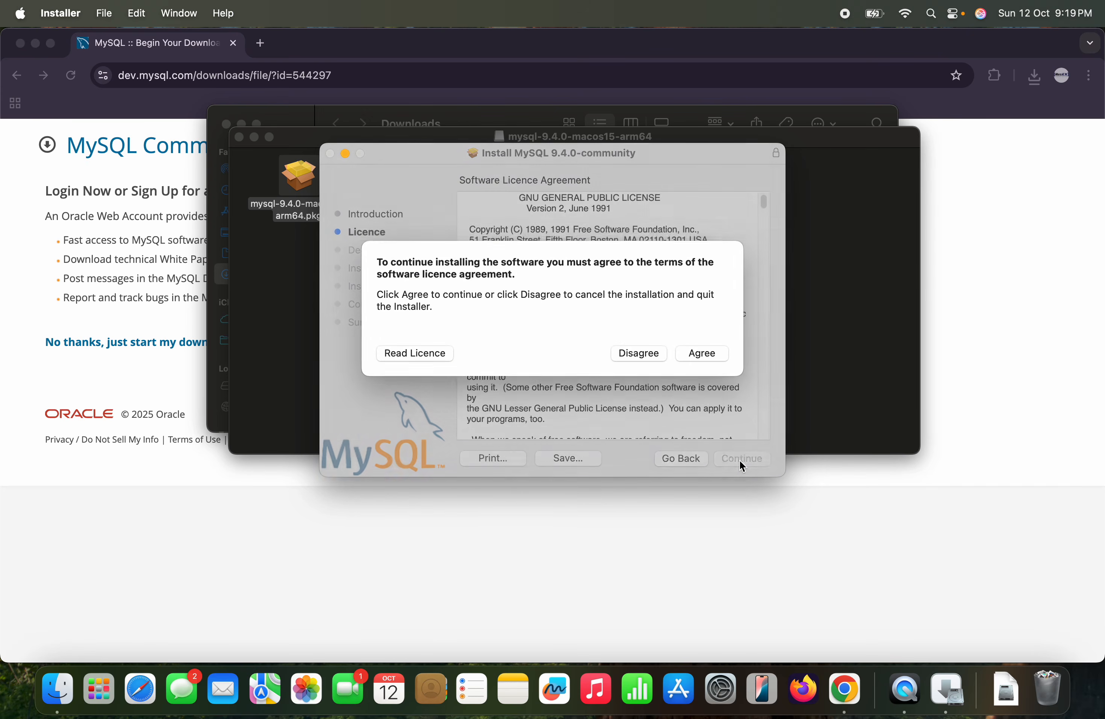
click(706, 357)
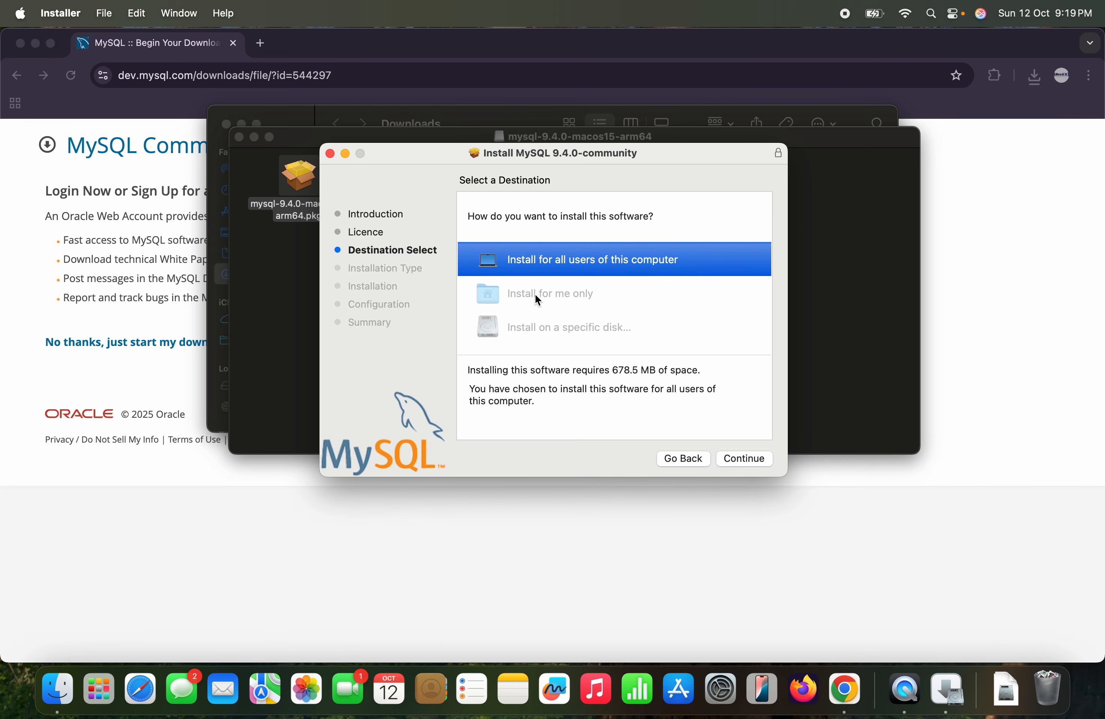
click(754, 459)
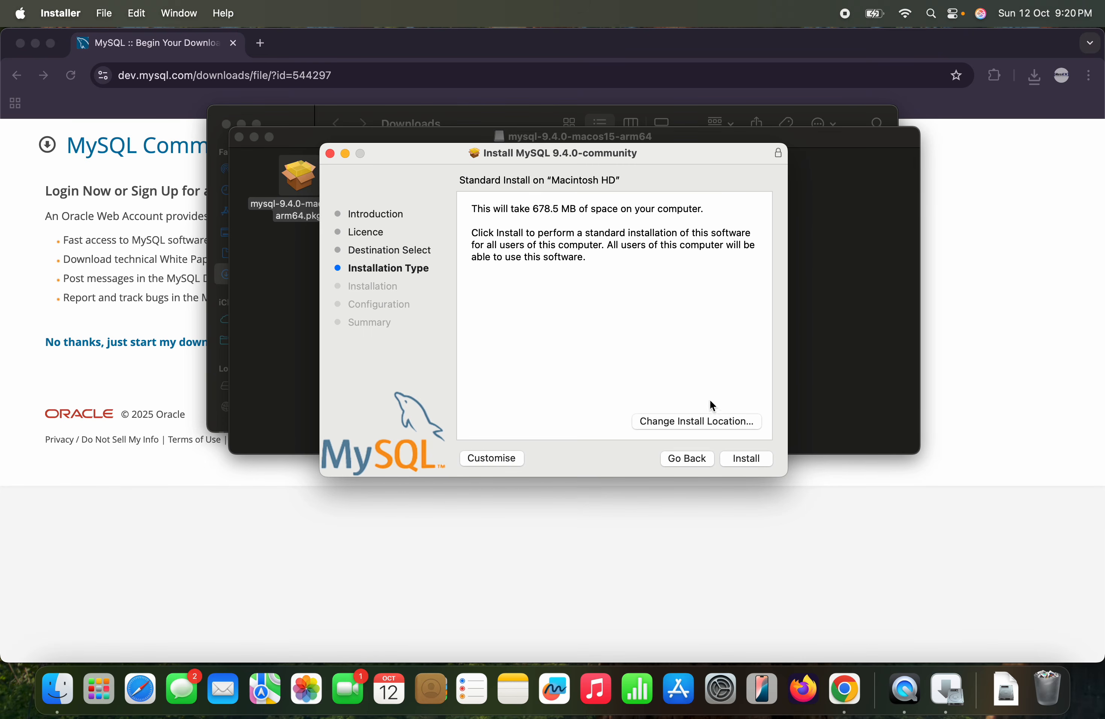
click(745, 462)
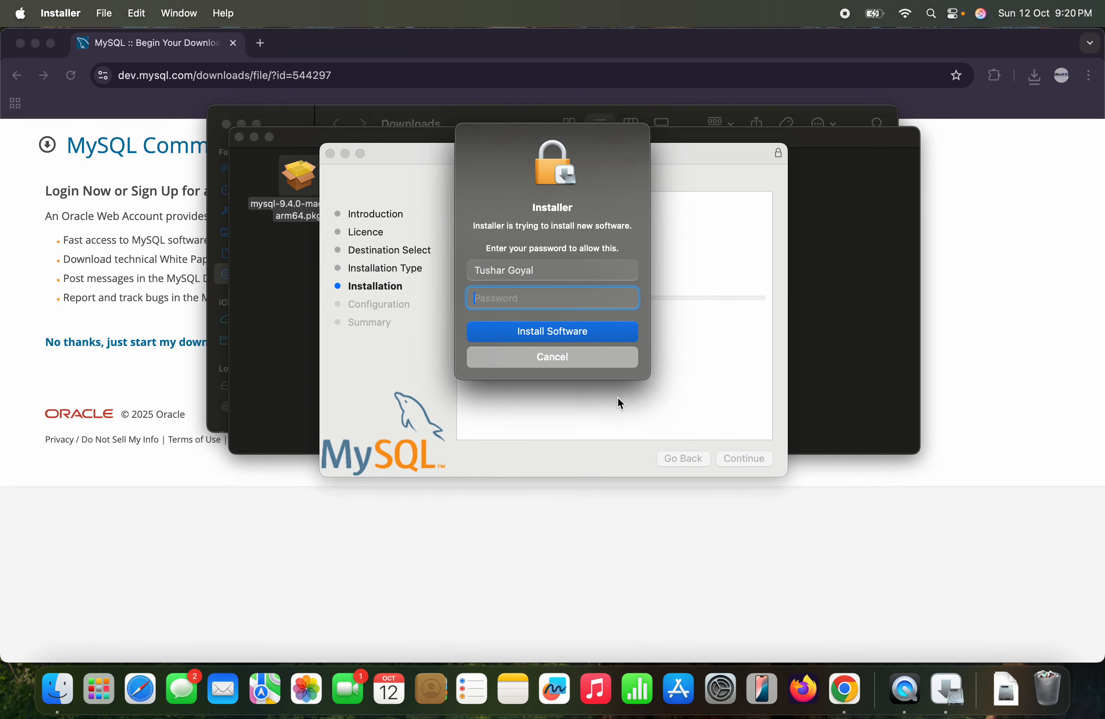
text(••••)
key(Return)
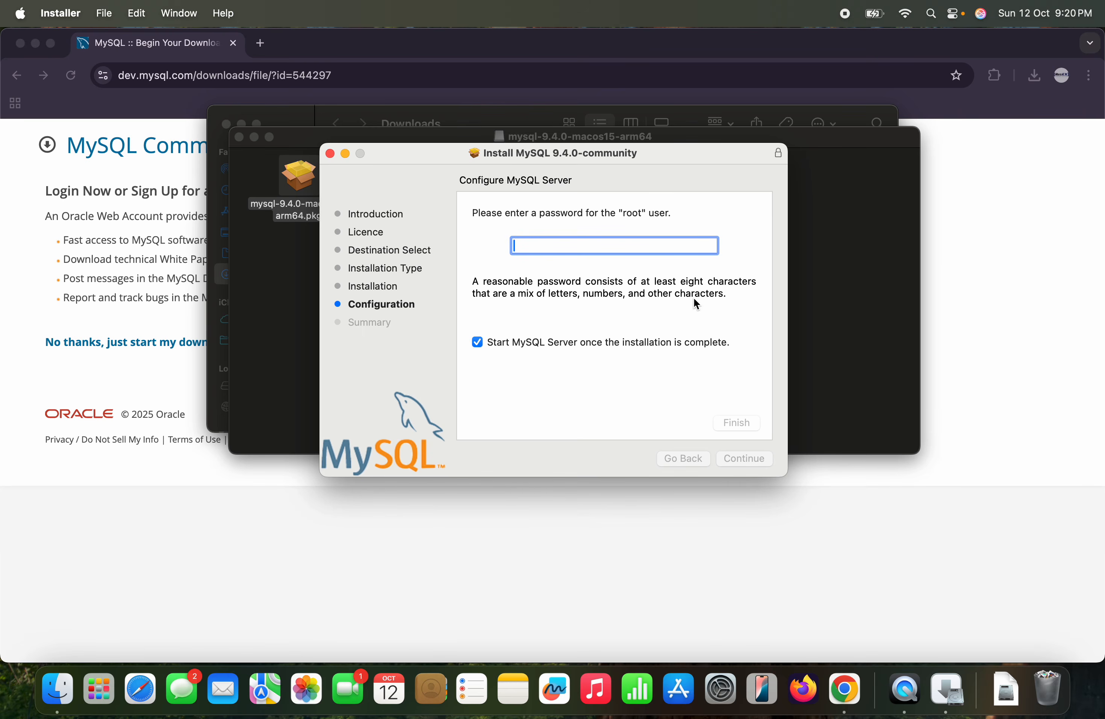
Set the MySQL root user's password, keep the server set to start after installation, and authorise the configuration with the account password.
text(••••••••)
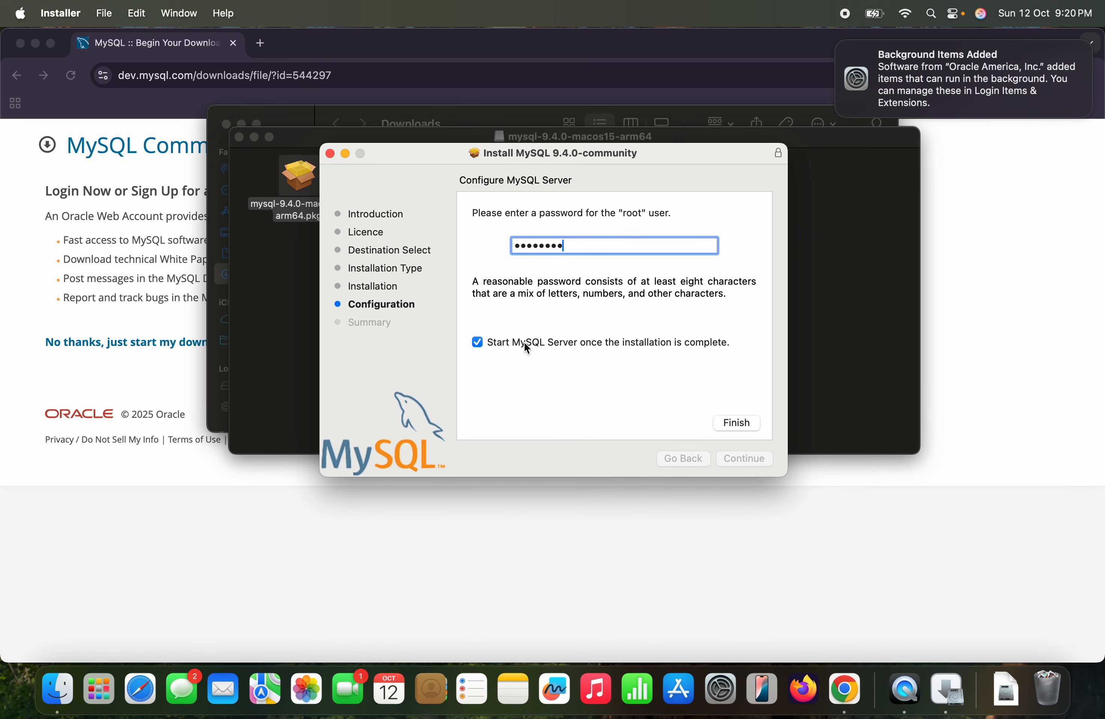
click(732, 428)
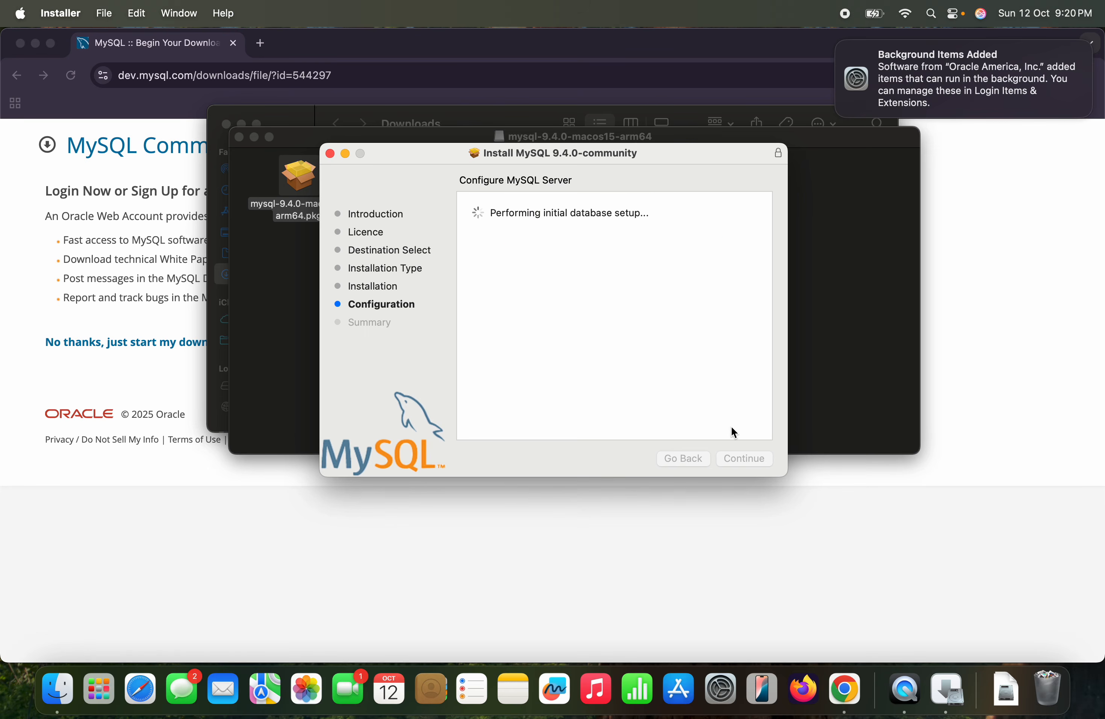
text(••••)
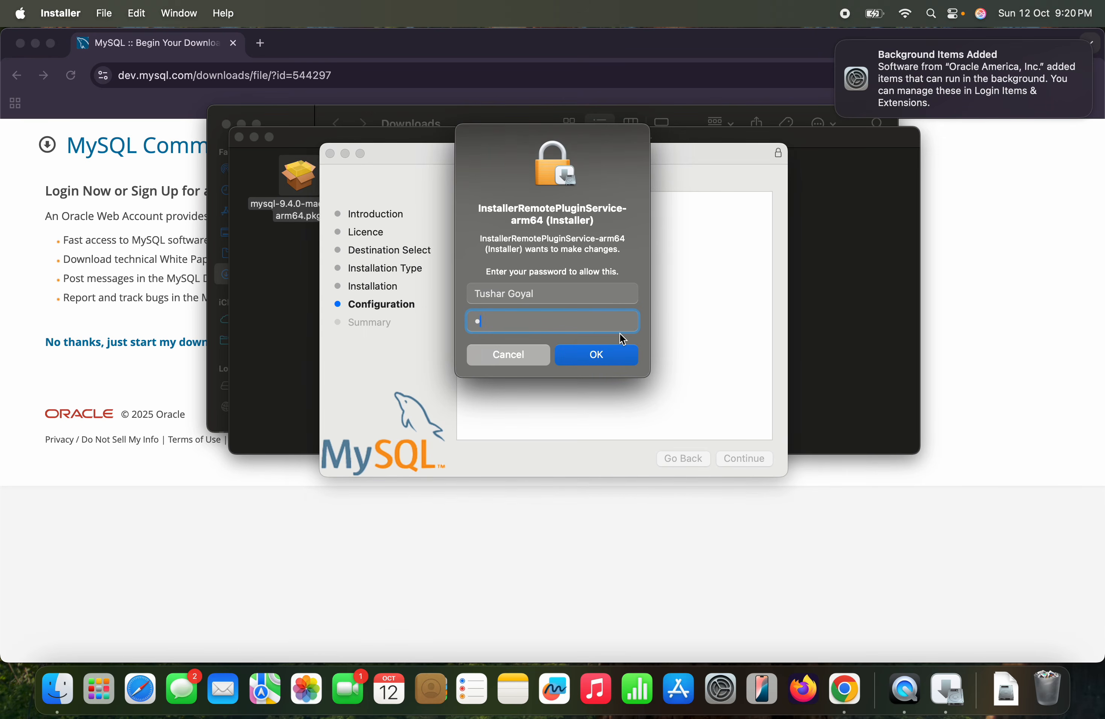
key(Return)
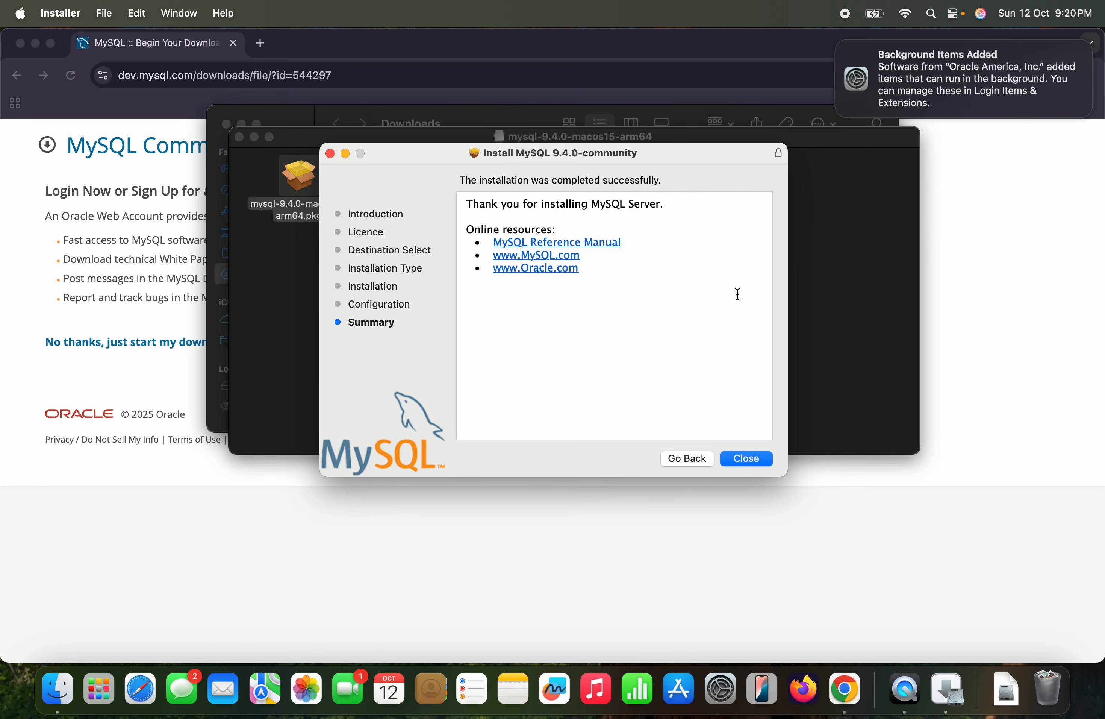
Close the MySQL installer, move it to the Bin and return to the Chrome window.
click(758, 455)
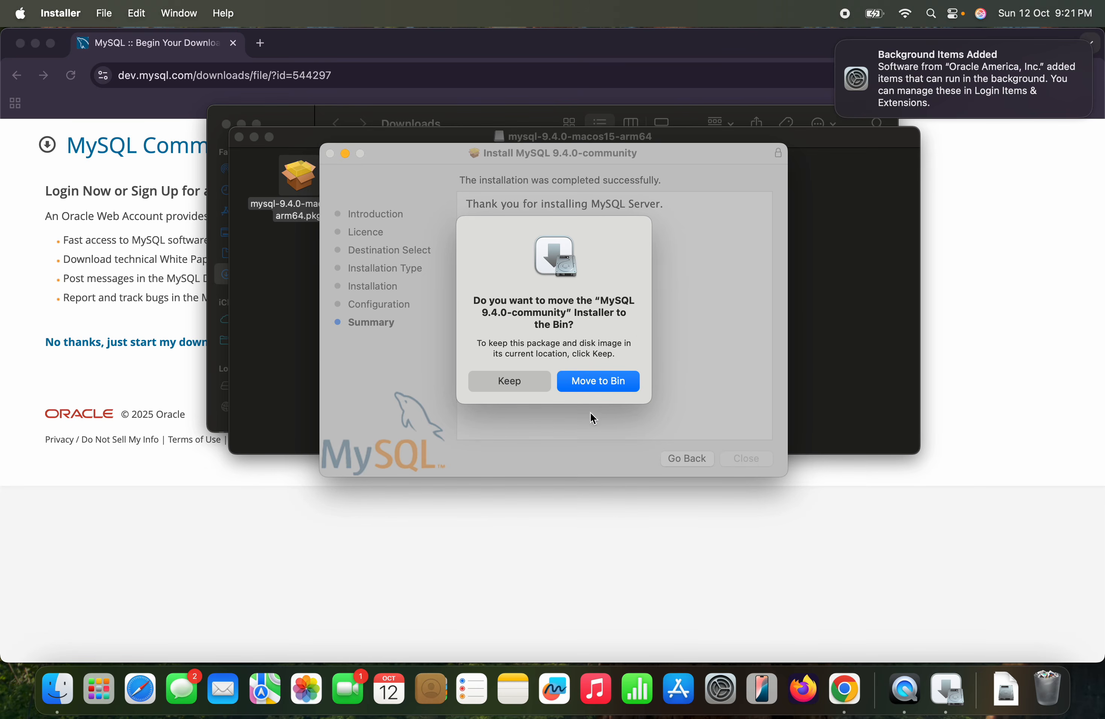
click(616, 380)
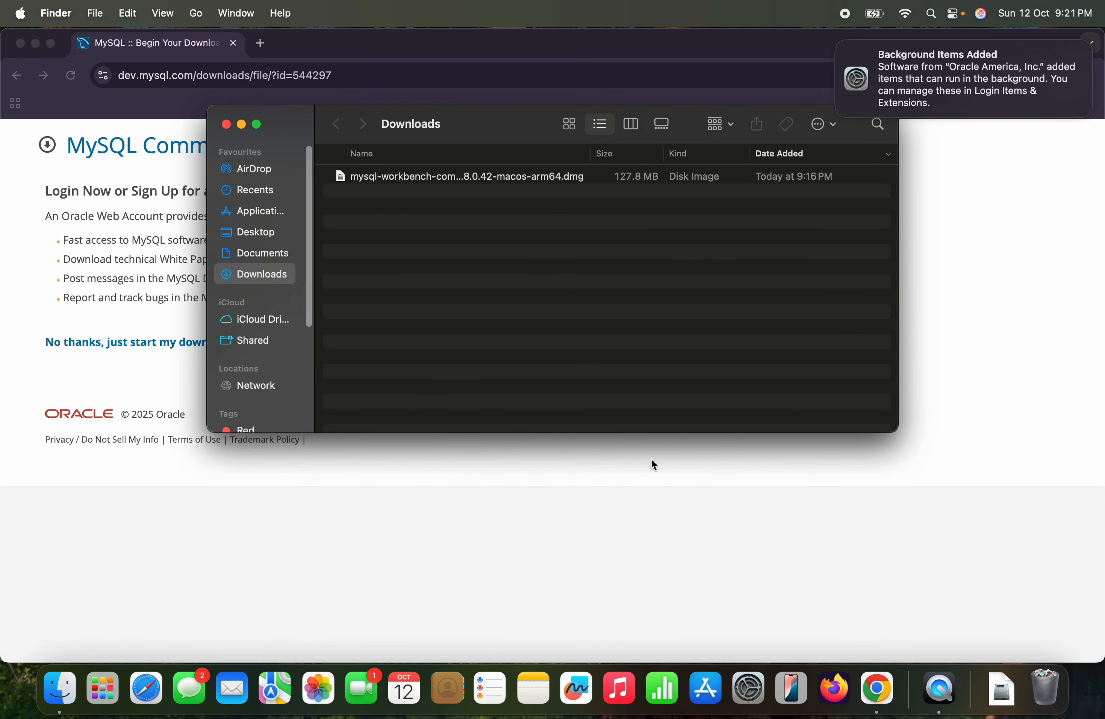
click(678, 552)
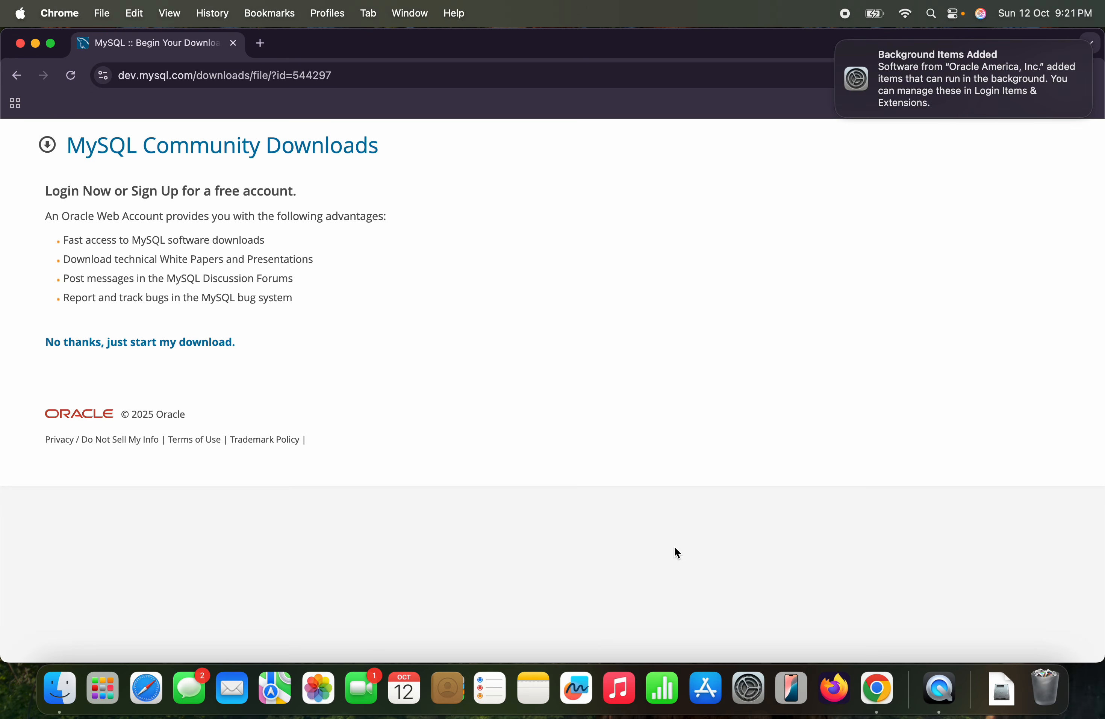
Check the MySQL server instance's status in System Settings, then close the settings window.
click(749, 690)
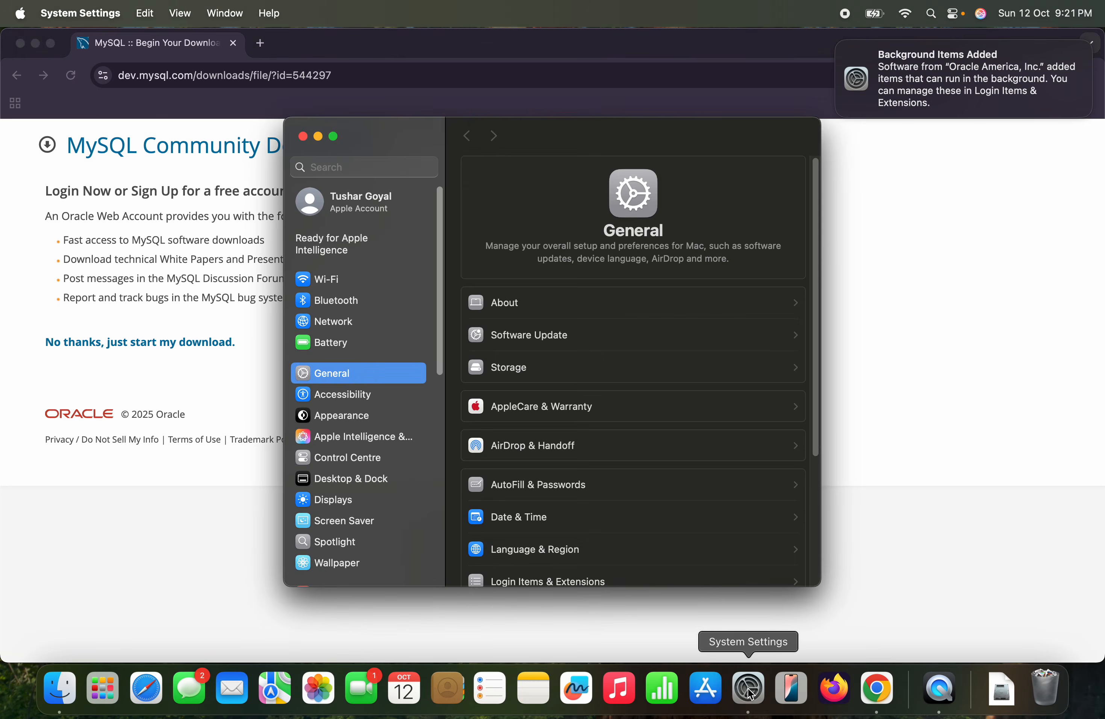
scroll(424, 570, down, 10)
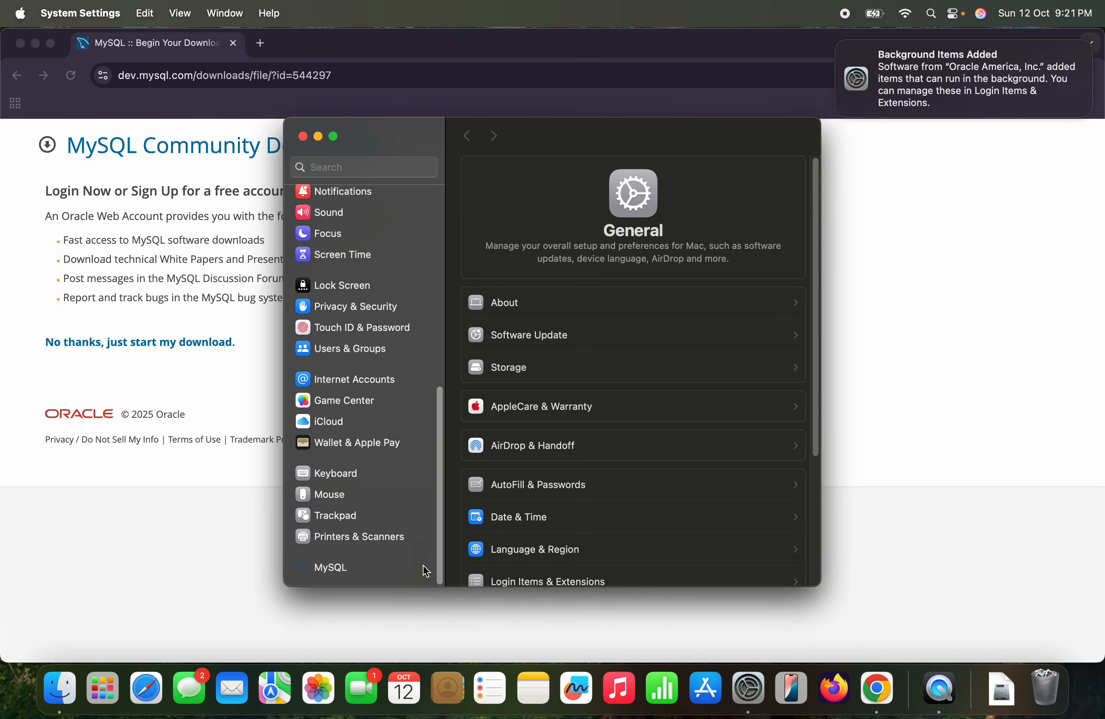
click(357, 571)
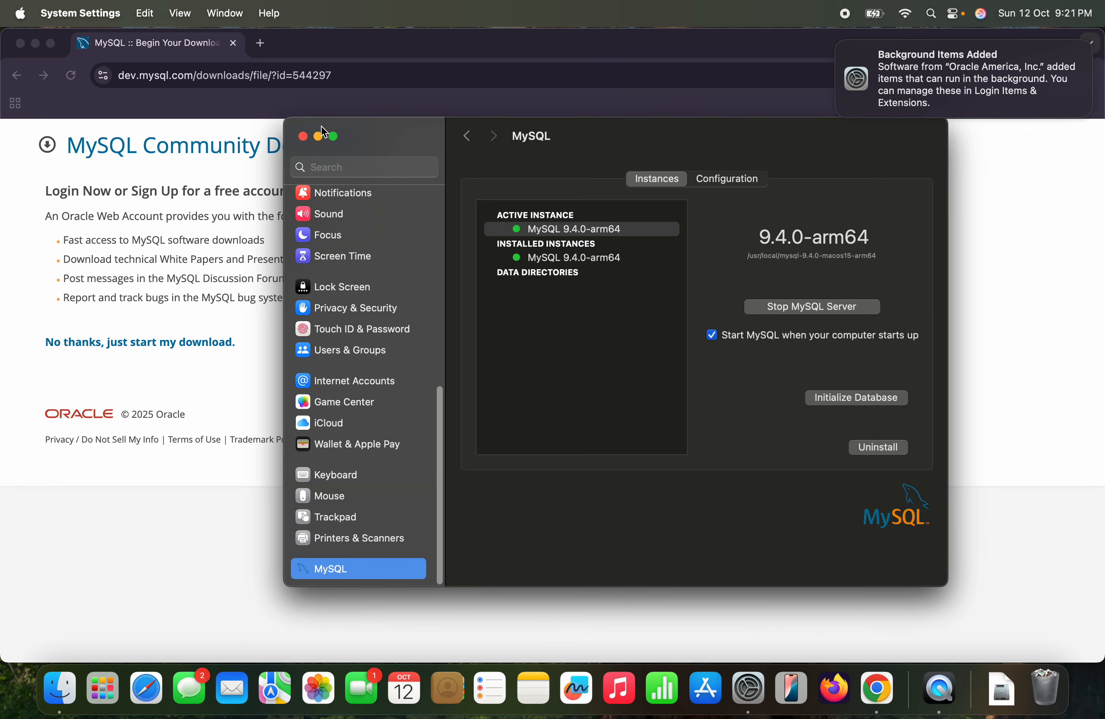
click(303, 136)
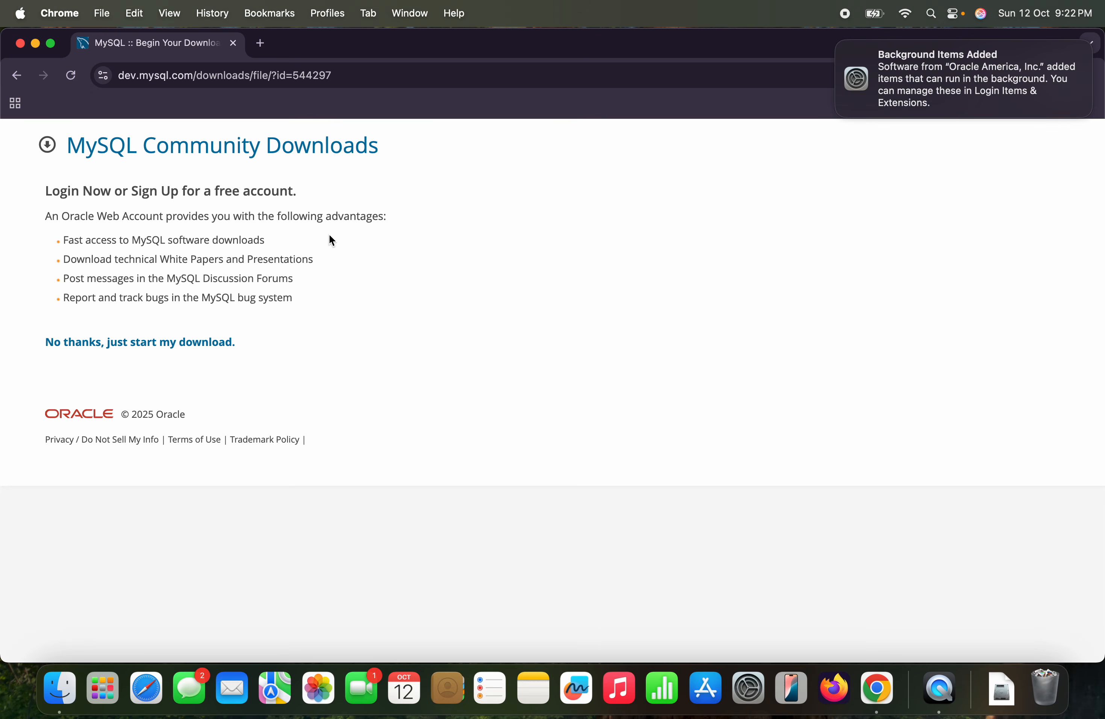
Search Google for "mysql workbench" in a new Chrome tab.
click(260, 43)
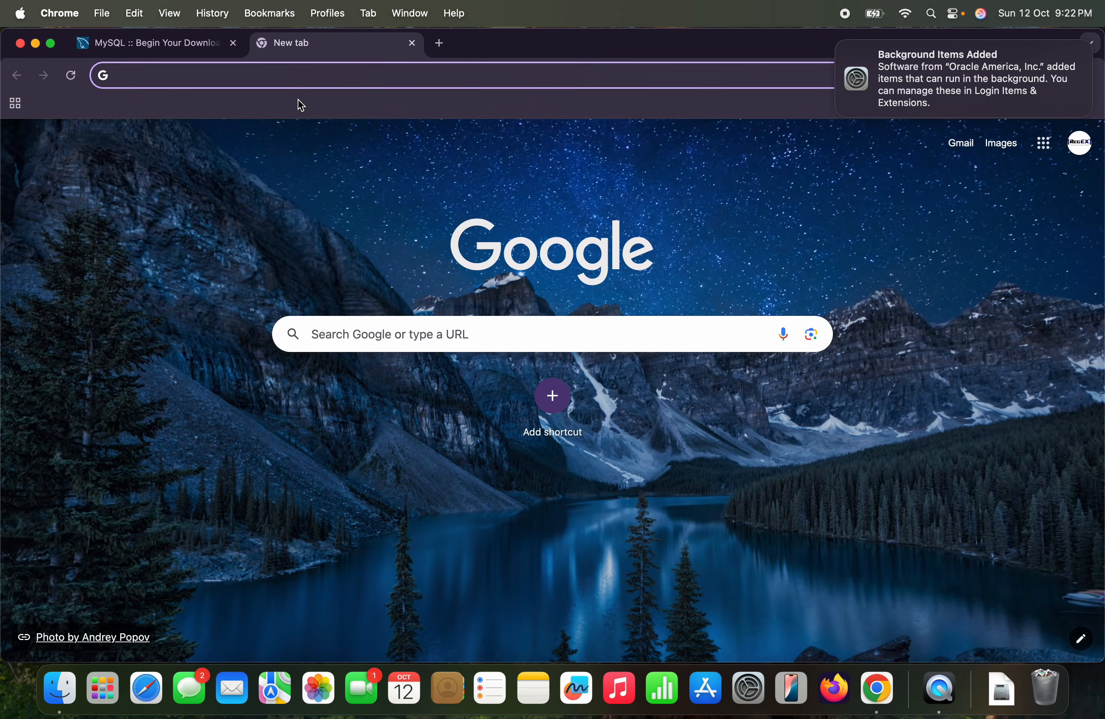
text(mysql)
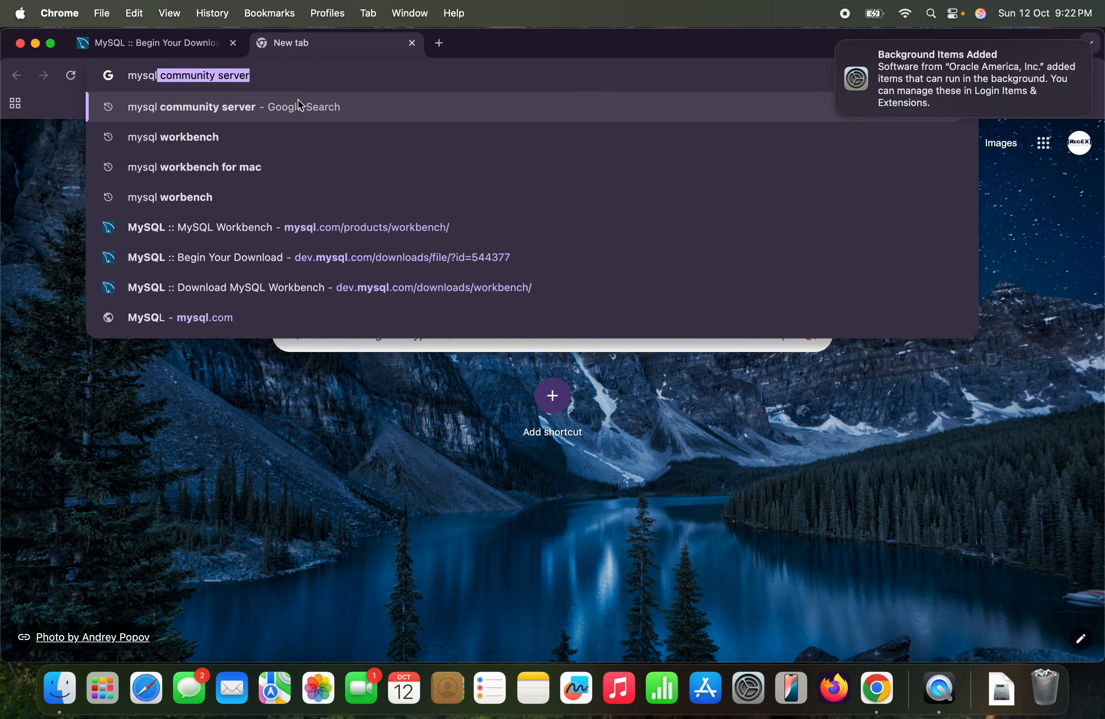
text( work)
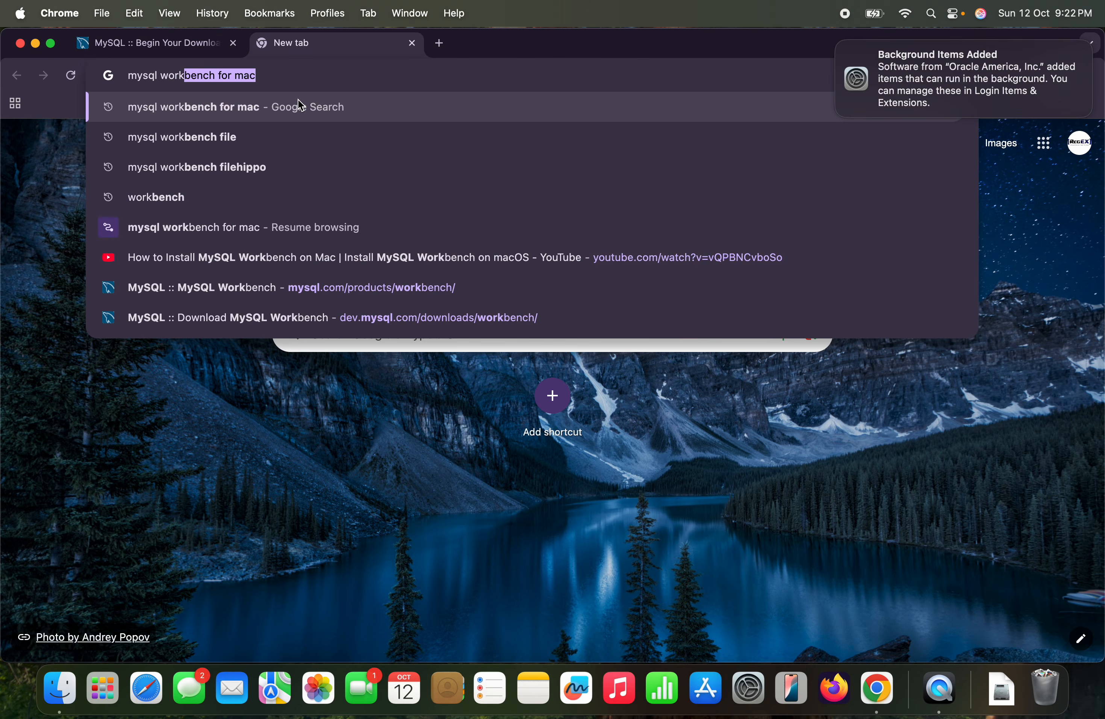
text(bench)
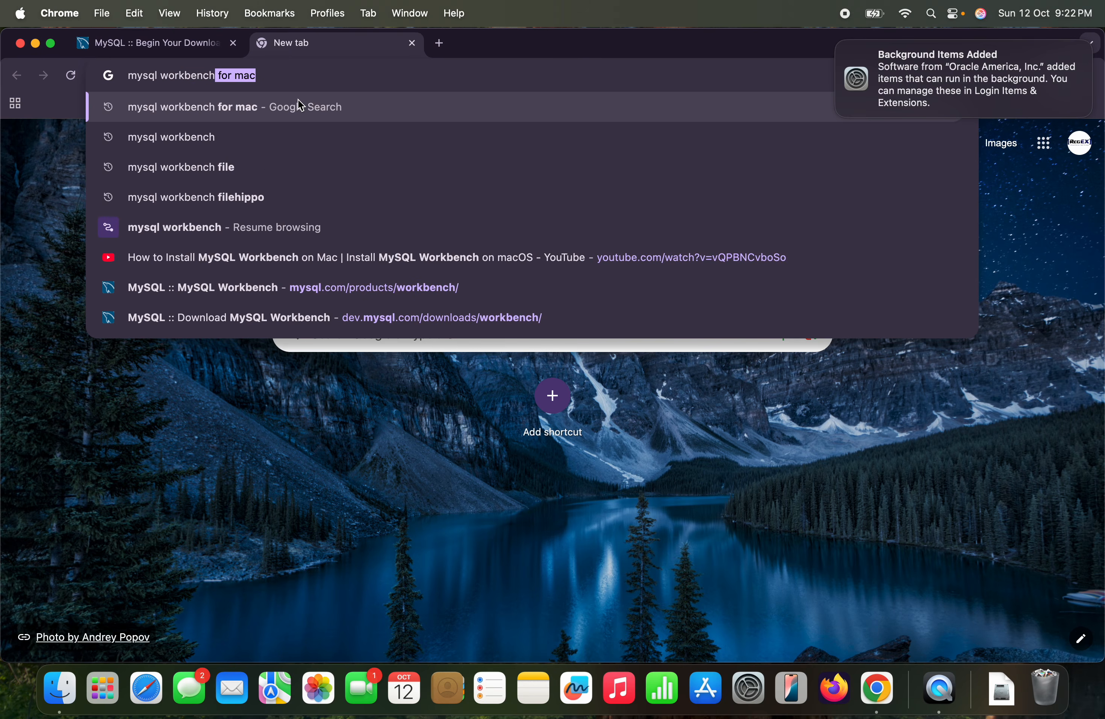
key(BackSpace)
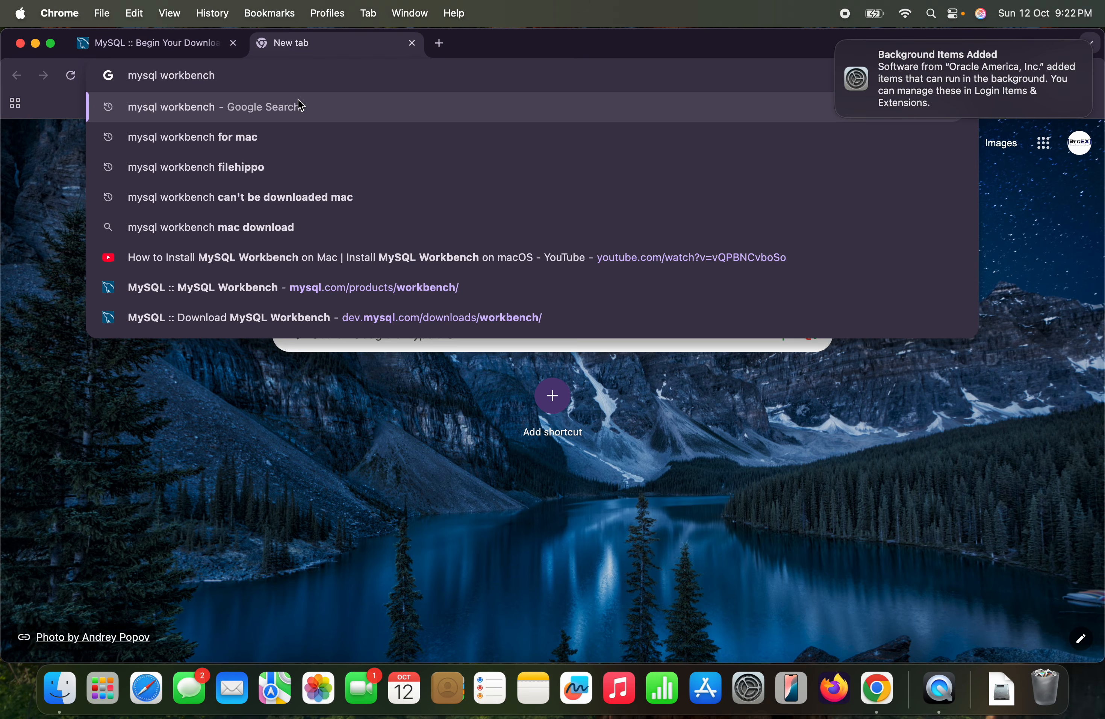
key(Return)
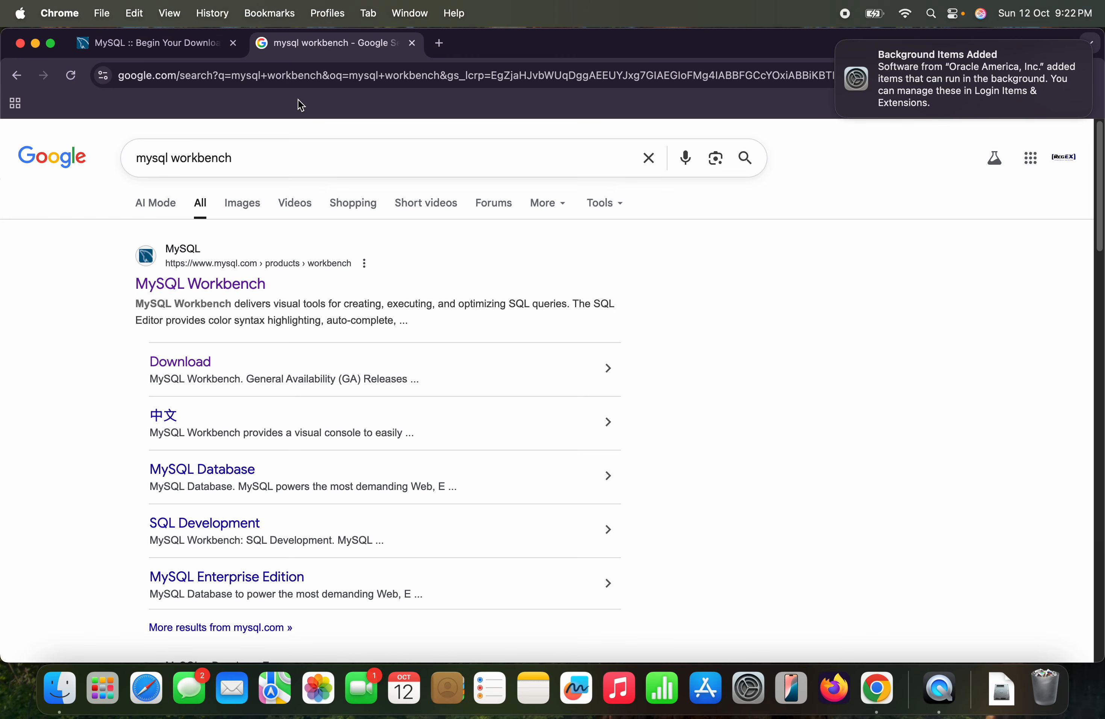
From the official MySQL Workbench page, choose the macOS (ARM, 64-bit) DMG Archive of version 8.0.43 for download.
click(189, 285)
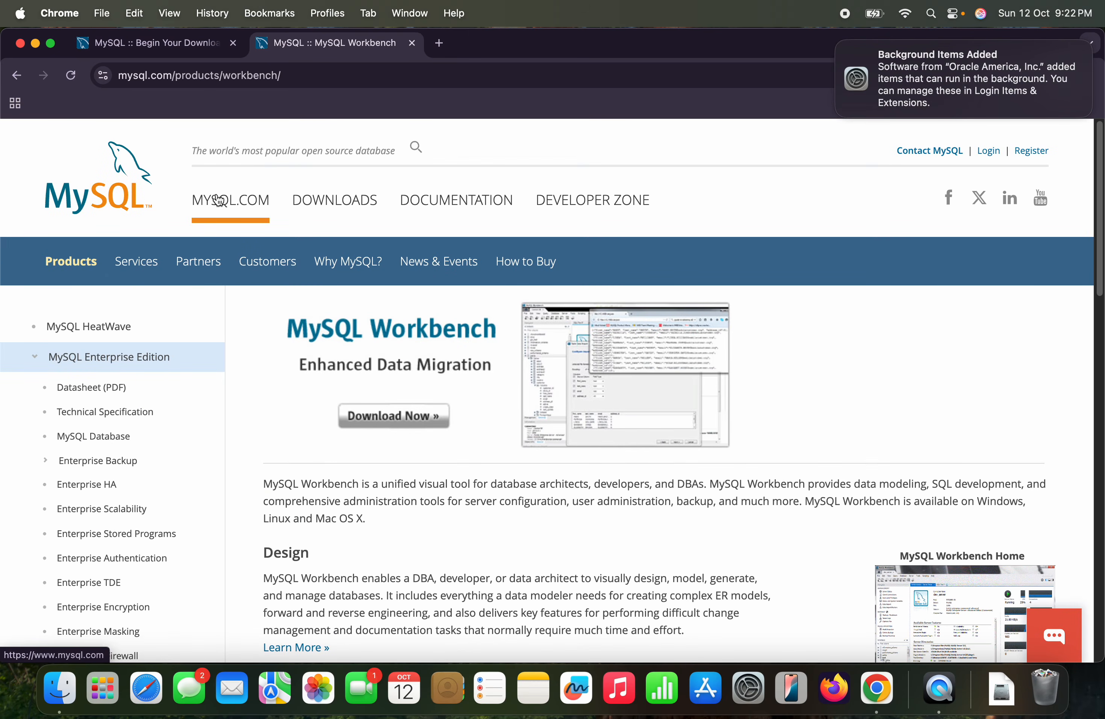
click(390, 426)
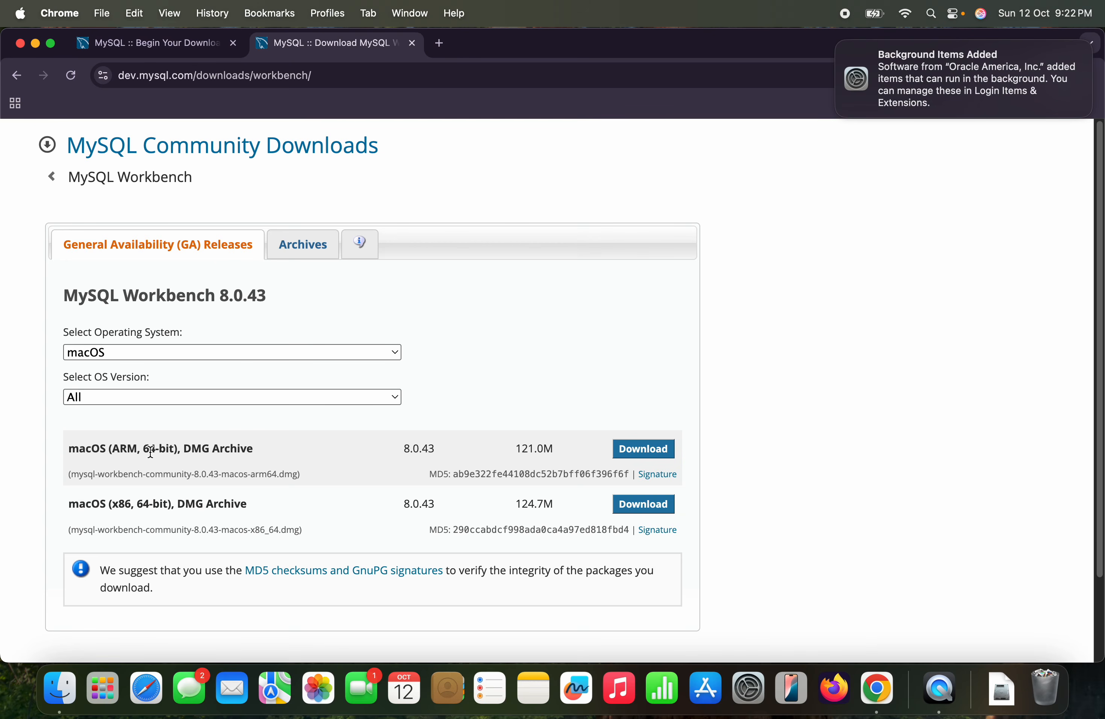
click(649, 449)
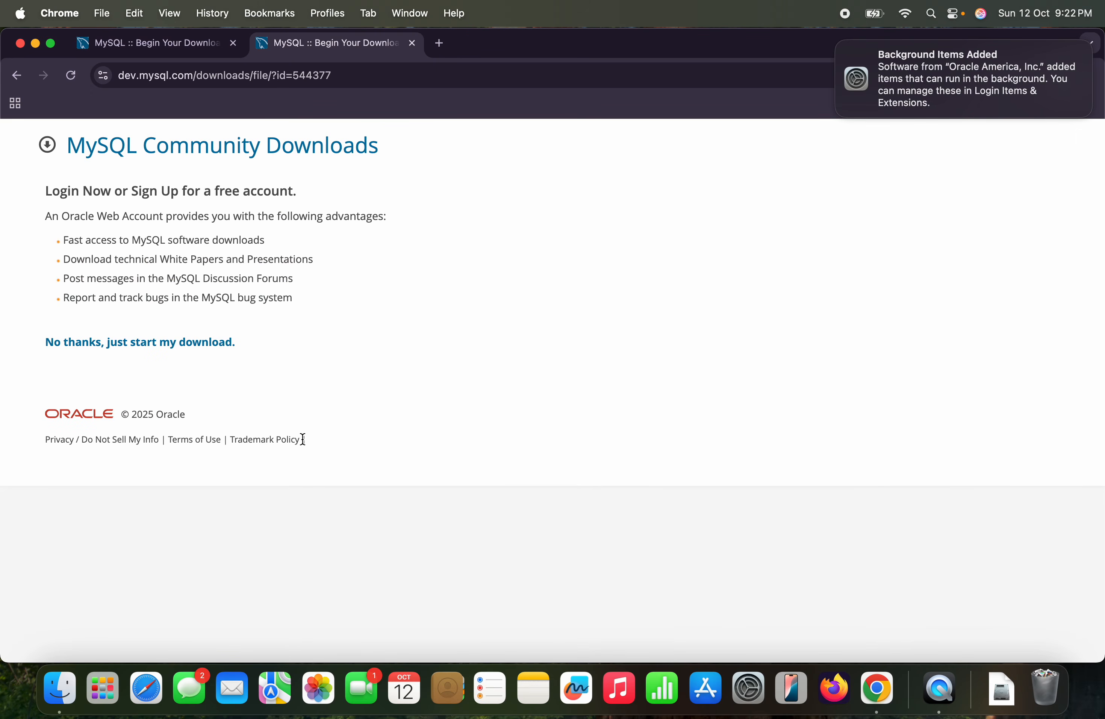
Open mysql-workbench-community-8.0.42-macos-arm64.dmg from the Downloads folder in Finder and copy MySQLWorkbench into Applications.
click(1002, 688)
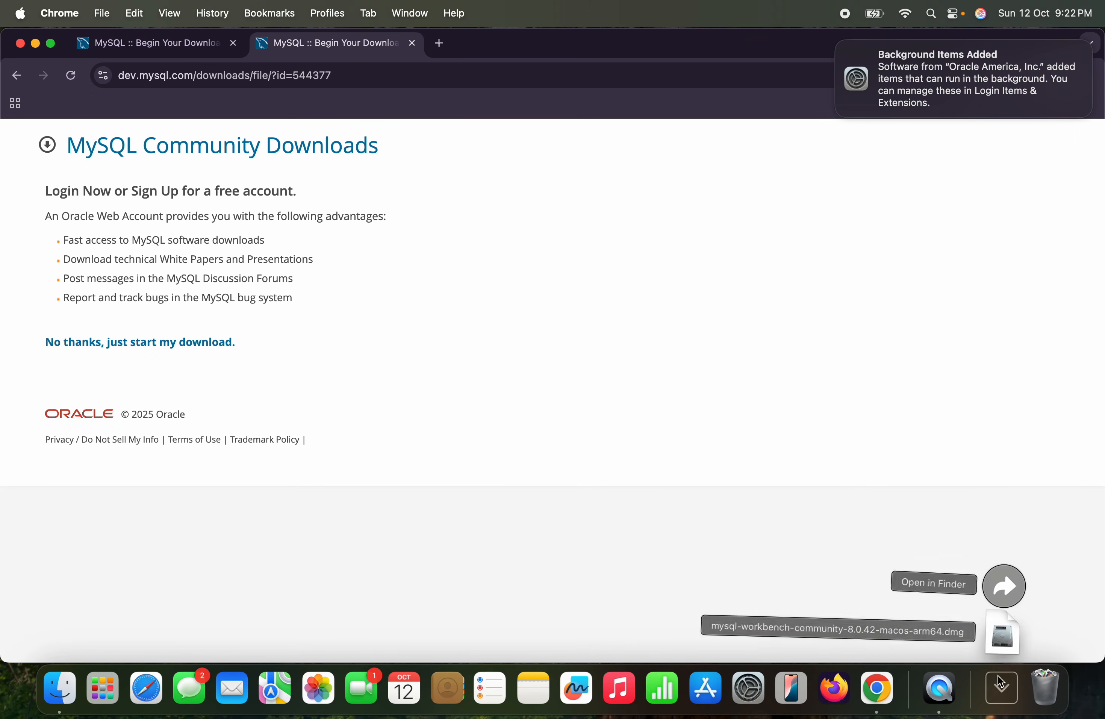
click(993, 582)
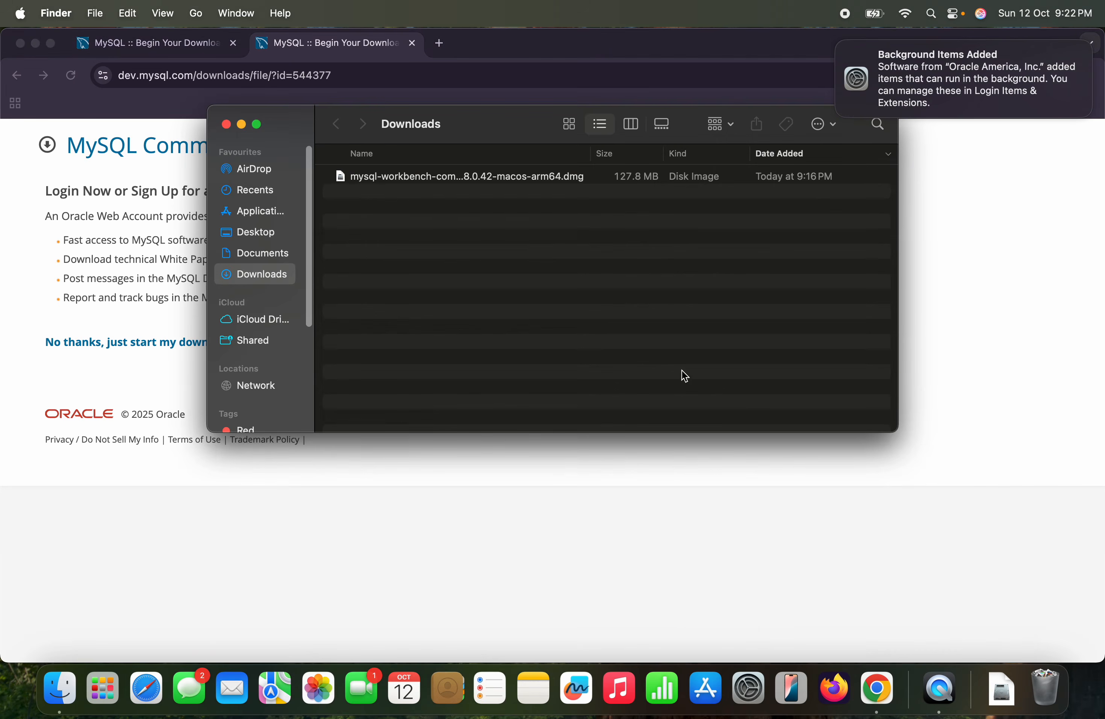
click(476, 179)
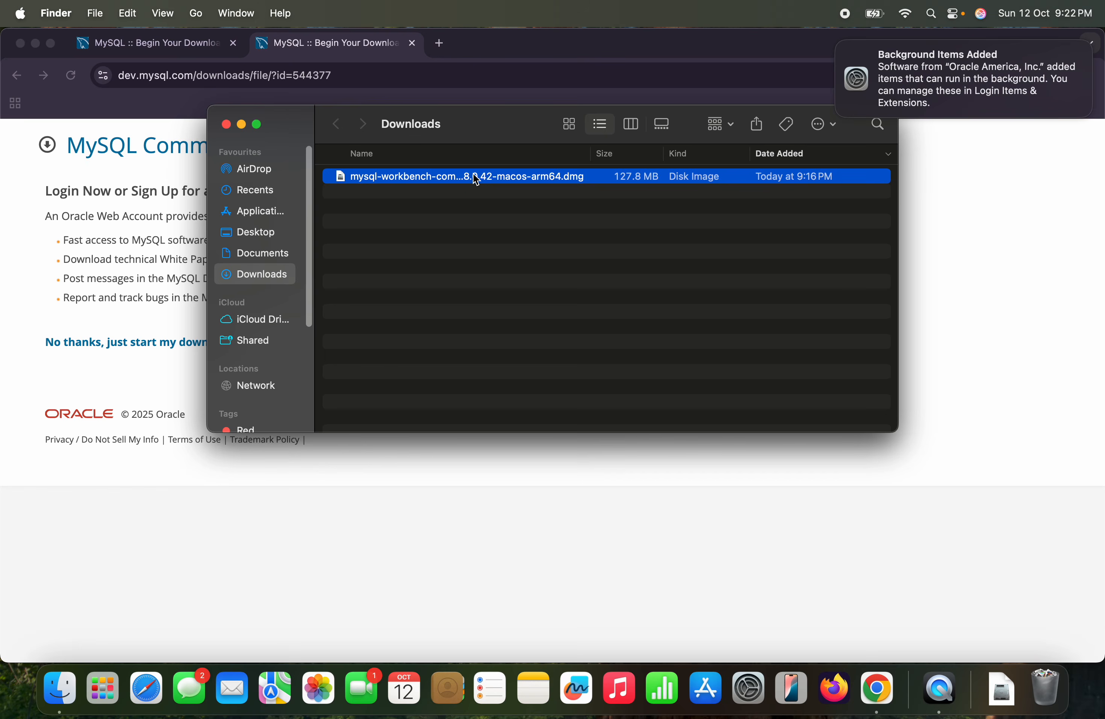
double_click(476, 179)
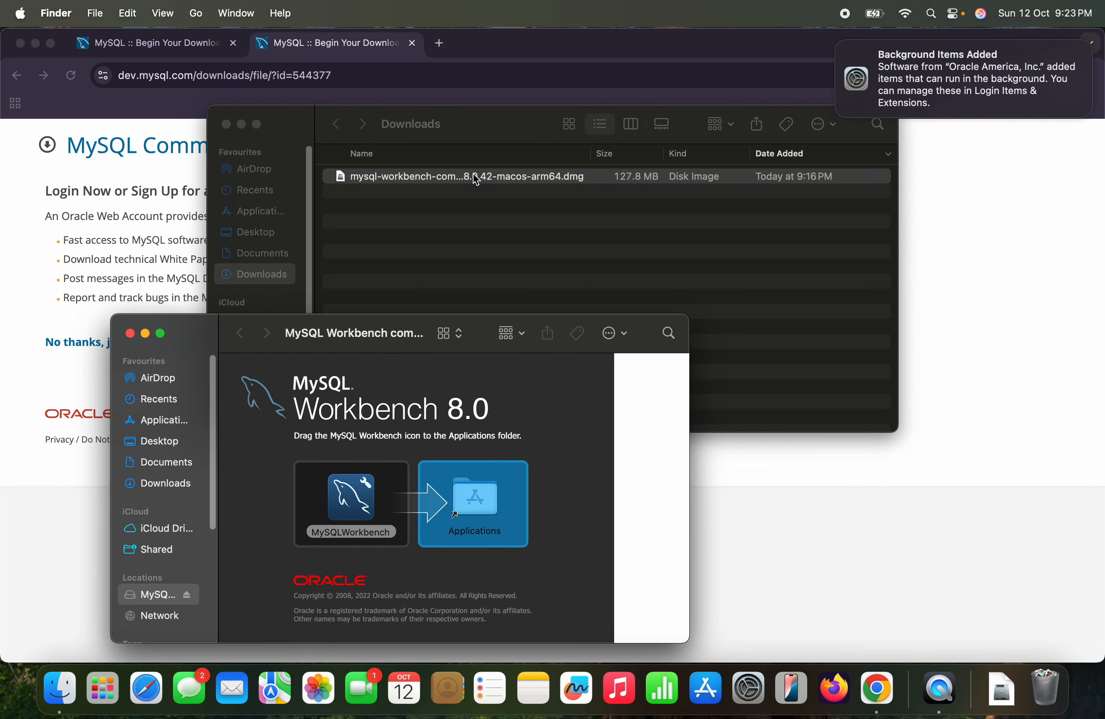
drag(381, 320, 431, 146)
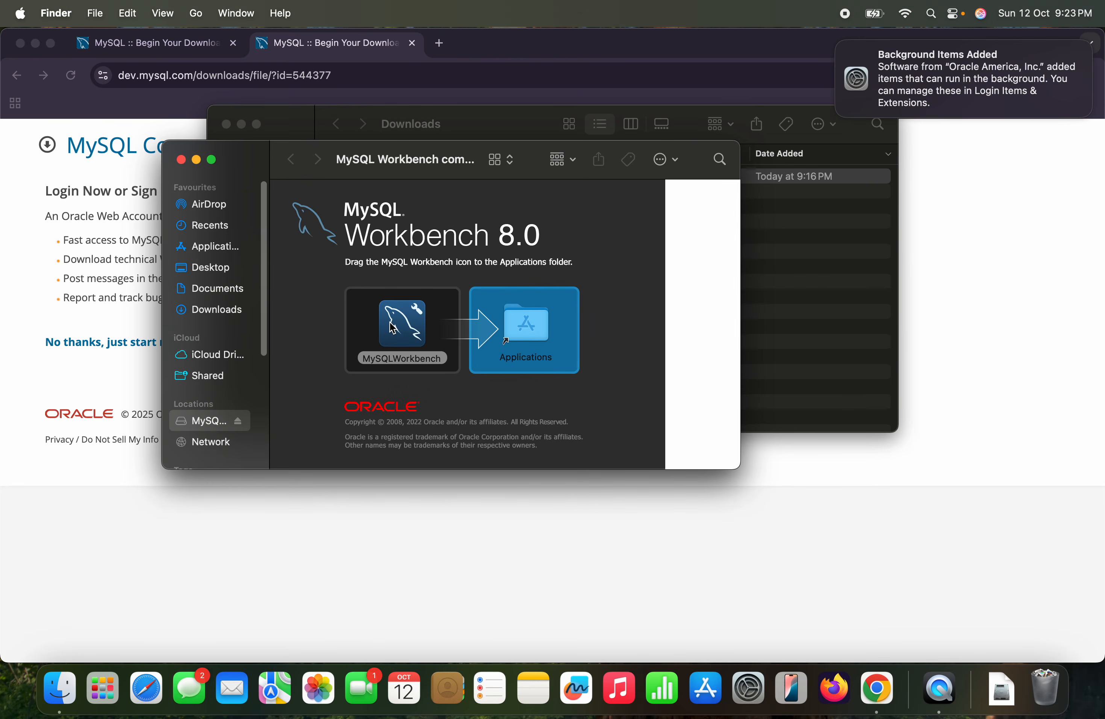
drag(393, 328, 513, 342)
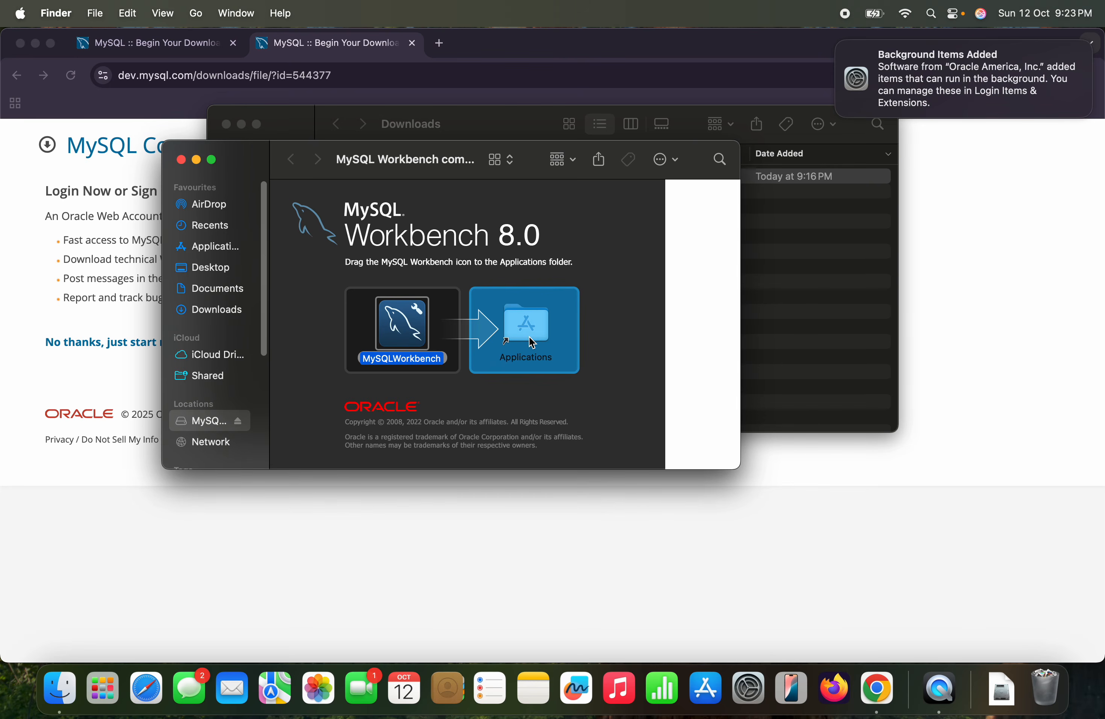
Launch MySQLWorkbench from the installed apps, allow the internet-downloaded app to open and enlarge its window to fill the screen.
click(107, 697)
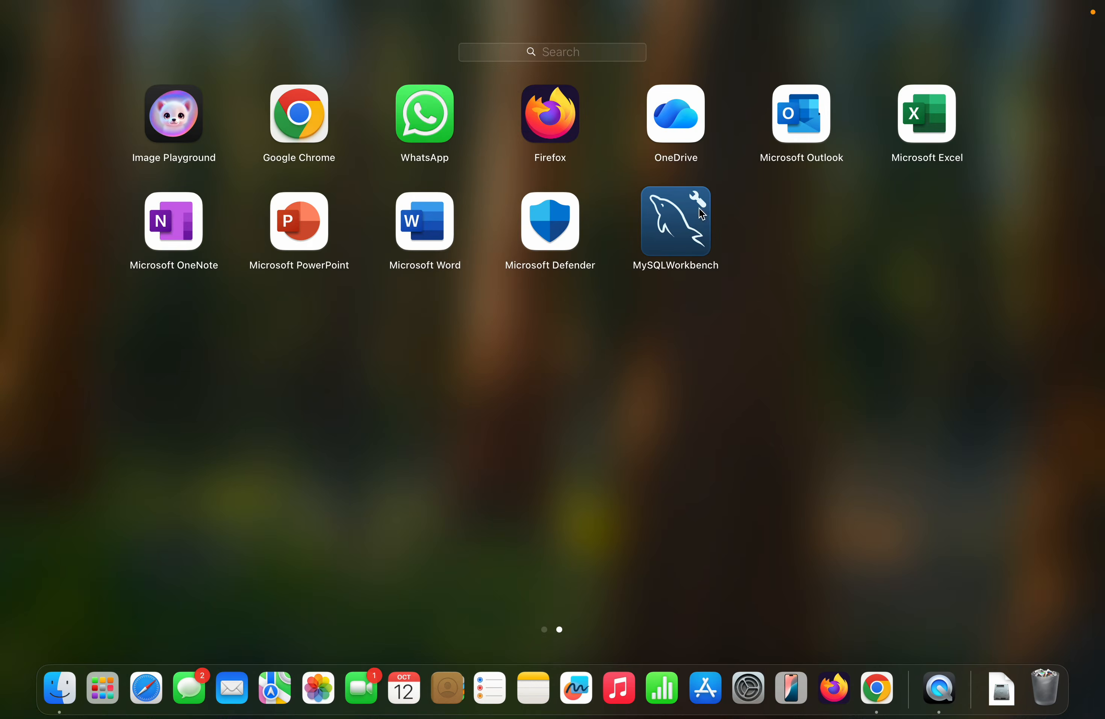
click(682, 238)
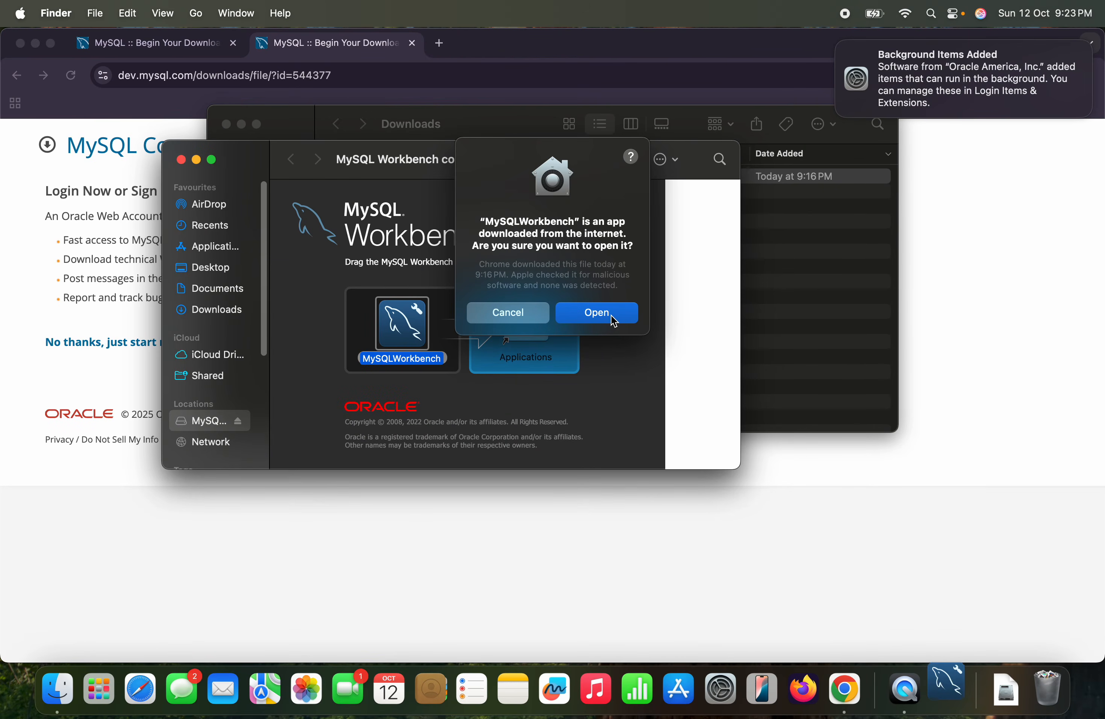
click(597, 313)
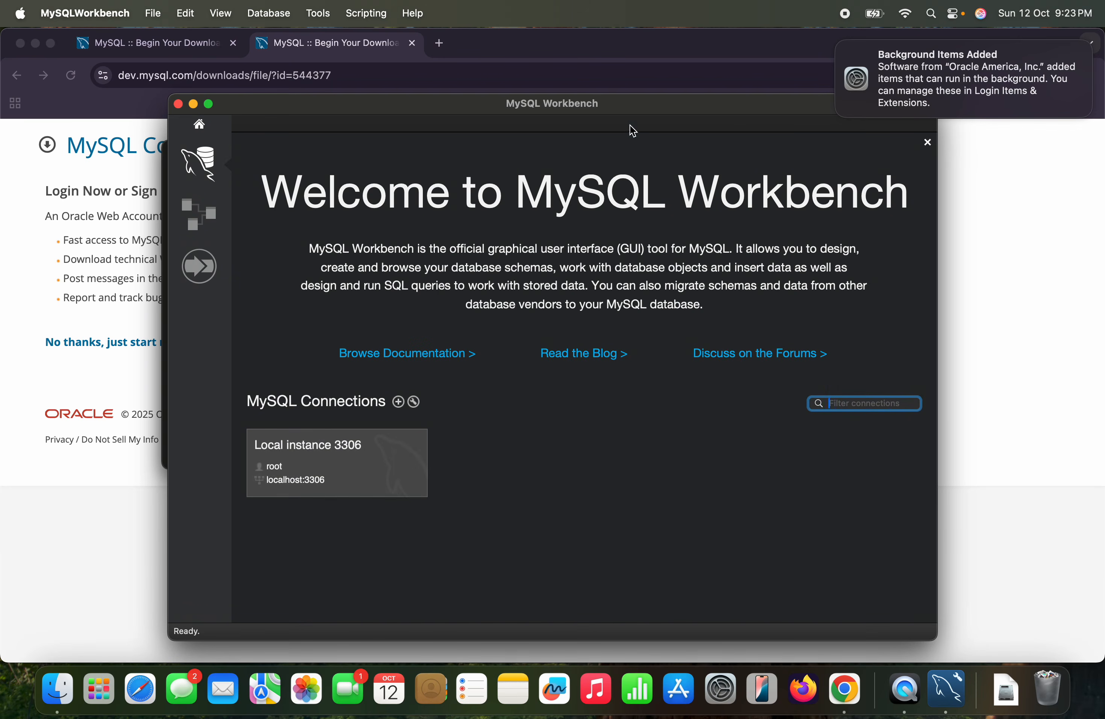
double_click(643, 112)
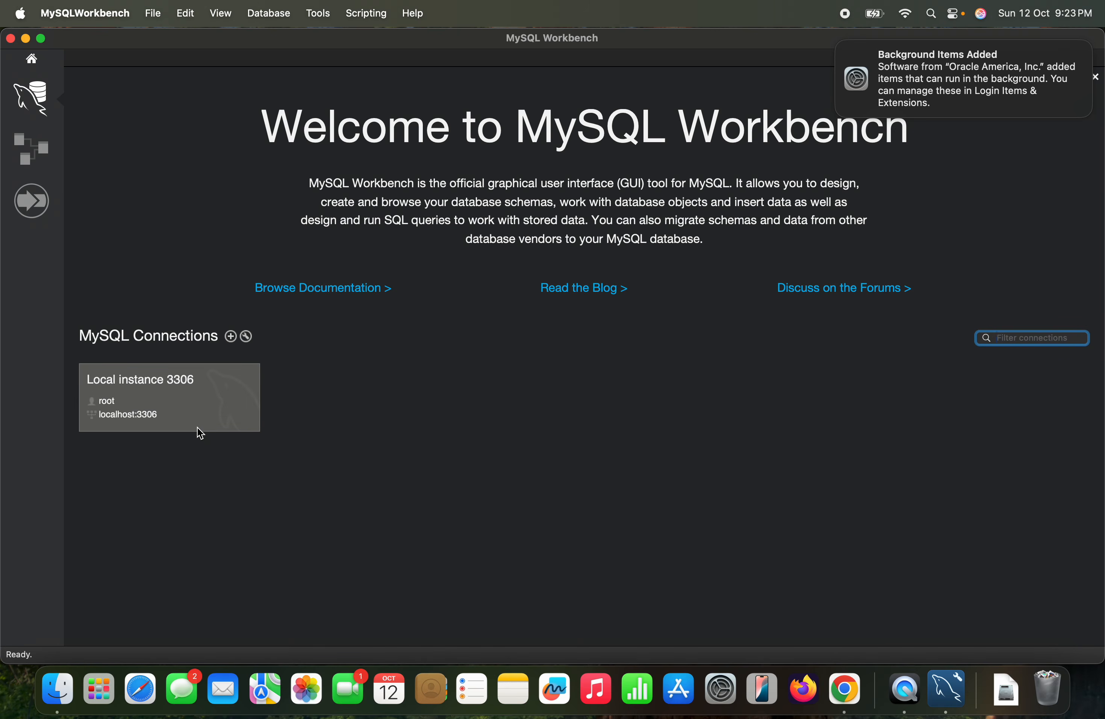
Connect to Local instance 3306 as root with the MySQL root password, continuing despite the server version warning.
click(203, 396)
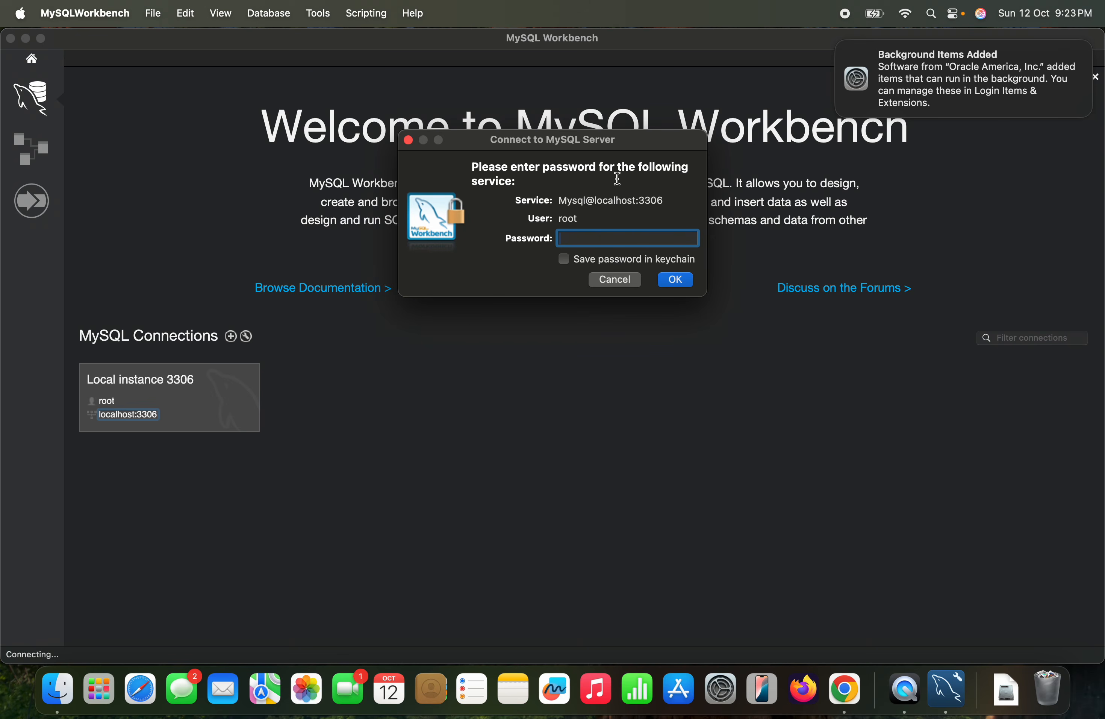
text(••••••••)
key(Return)
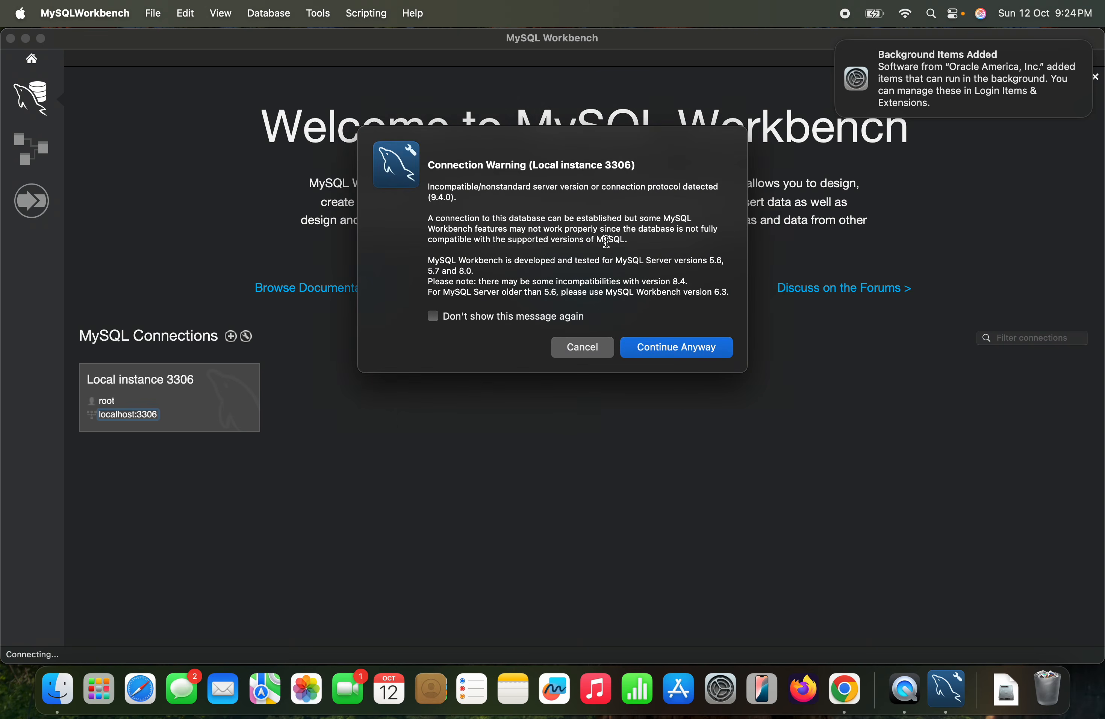
click(647, 346)
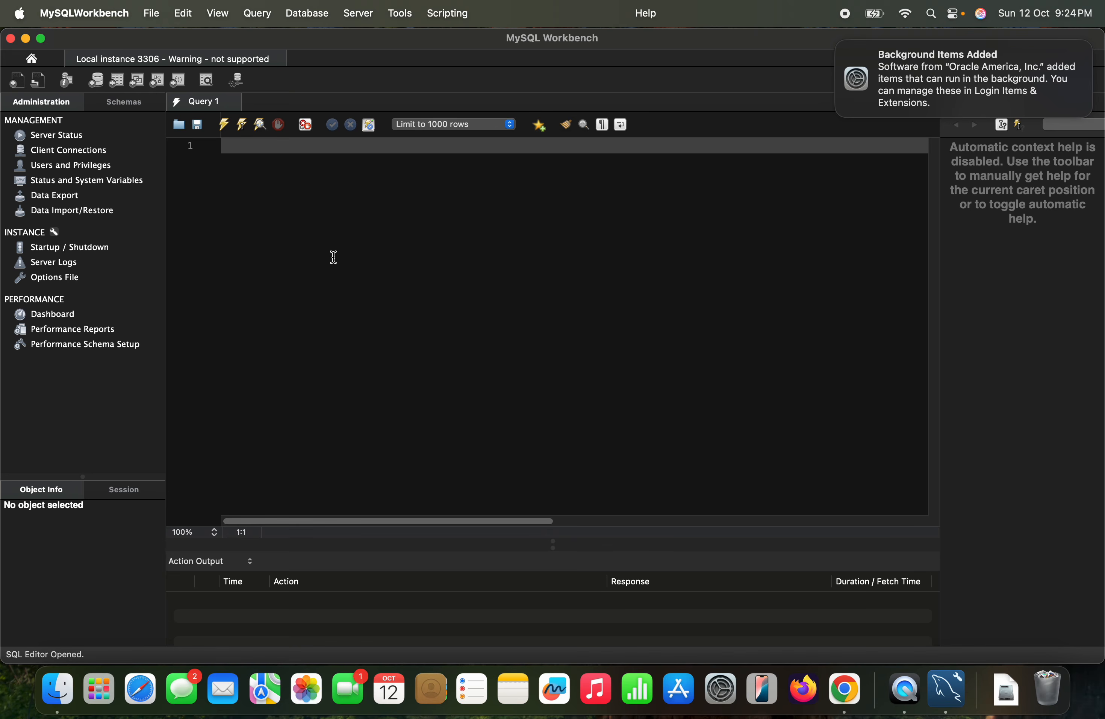
Run the query "show databases;" in the Query 1 editor.
text(show databases;)
key(super+Return)
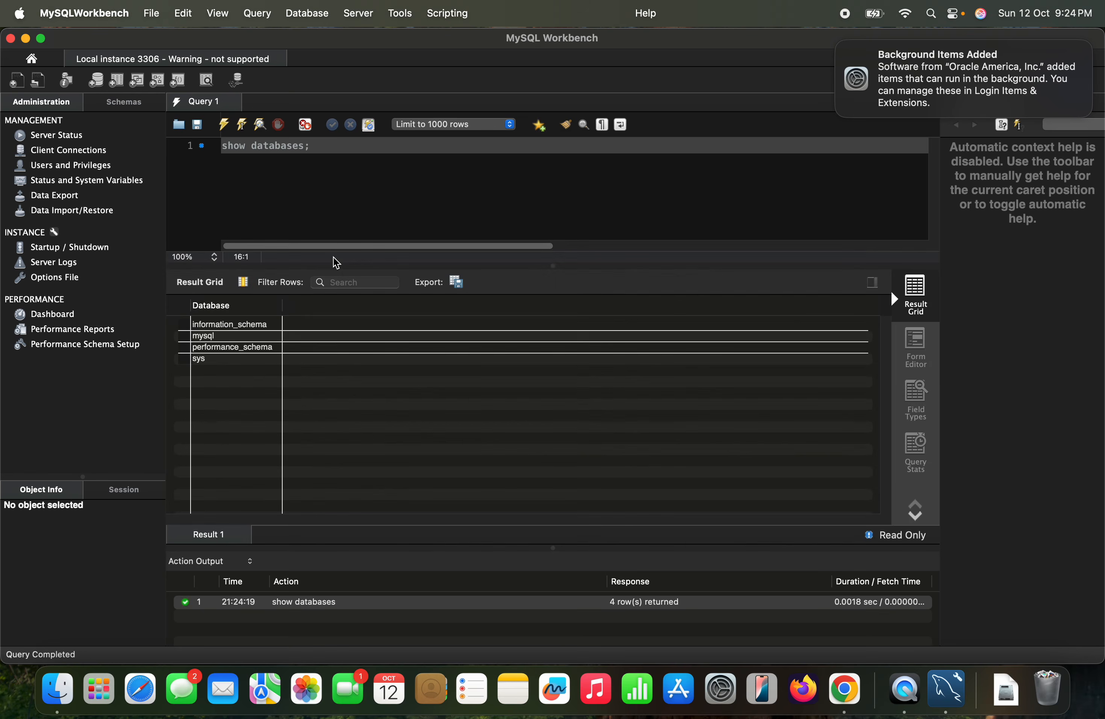